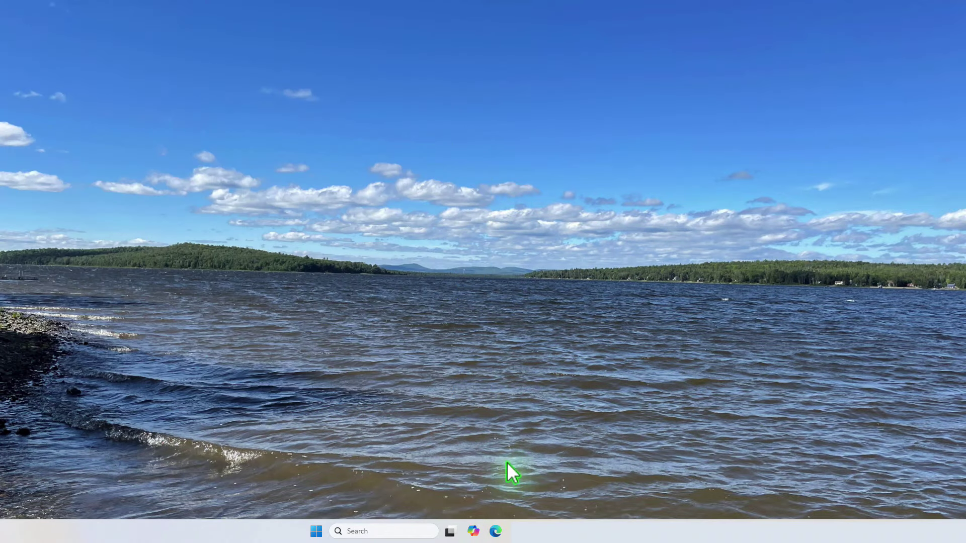
# Search for 'paint' and launch Paint with a blank untitled canvas
pyautogui.click(392, 532)
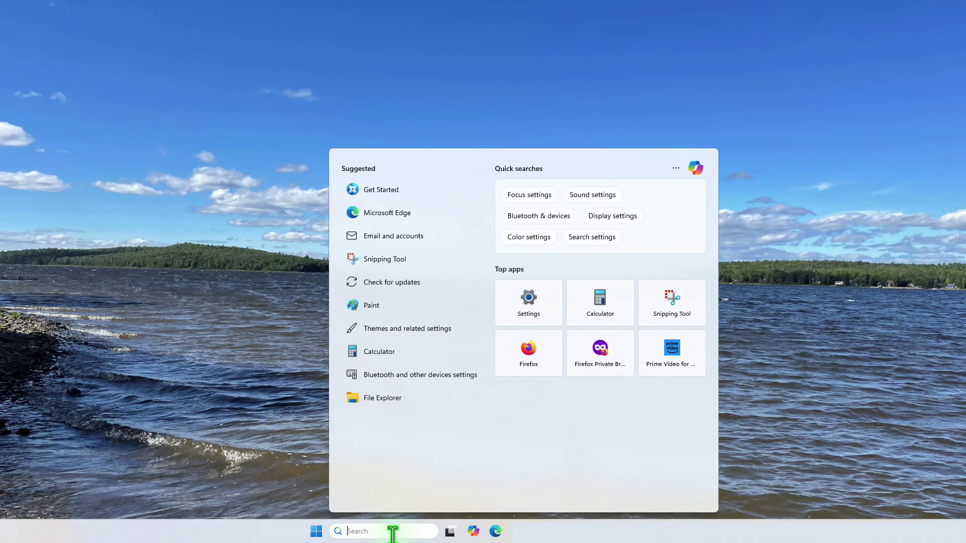
pyautogui.write('paint')
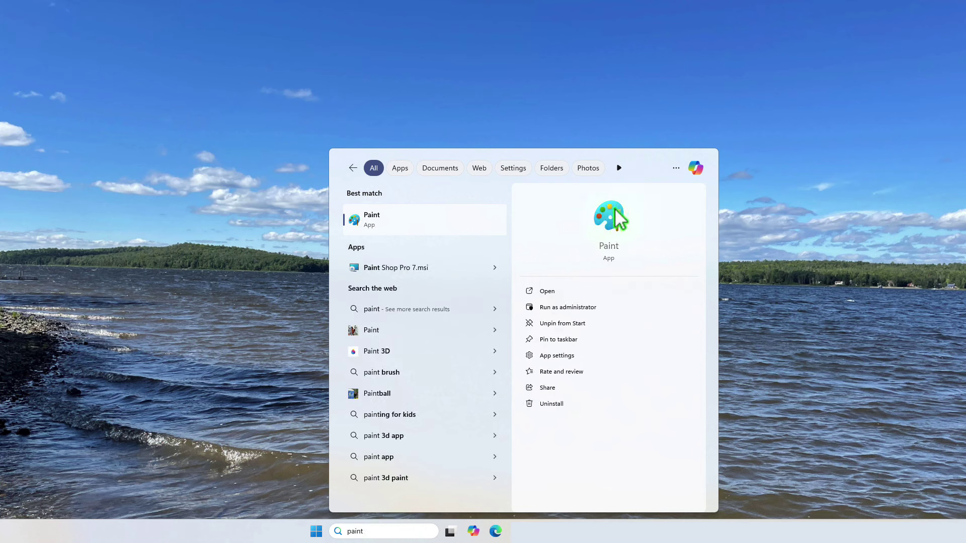
pyautogui.click(609, 217)
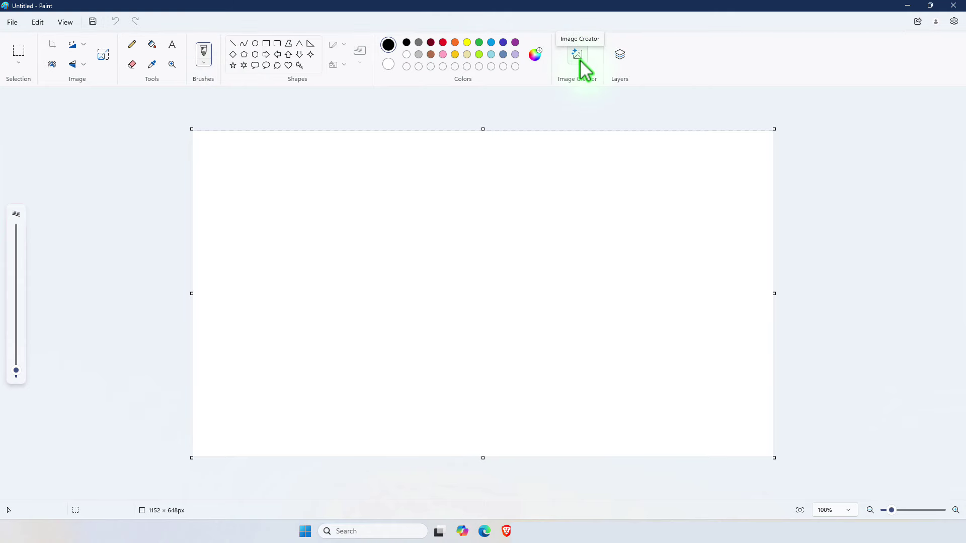
# Open Image Creator and paste the description of an online student studying by the lake
pyautogui.click(580, 60)
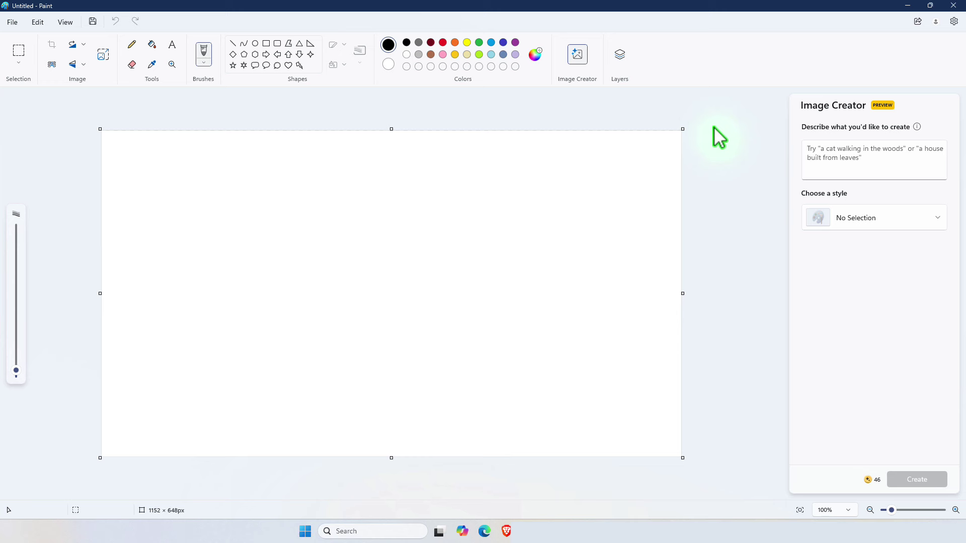
pyautogui.click(871, 160)
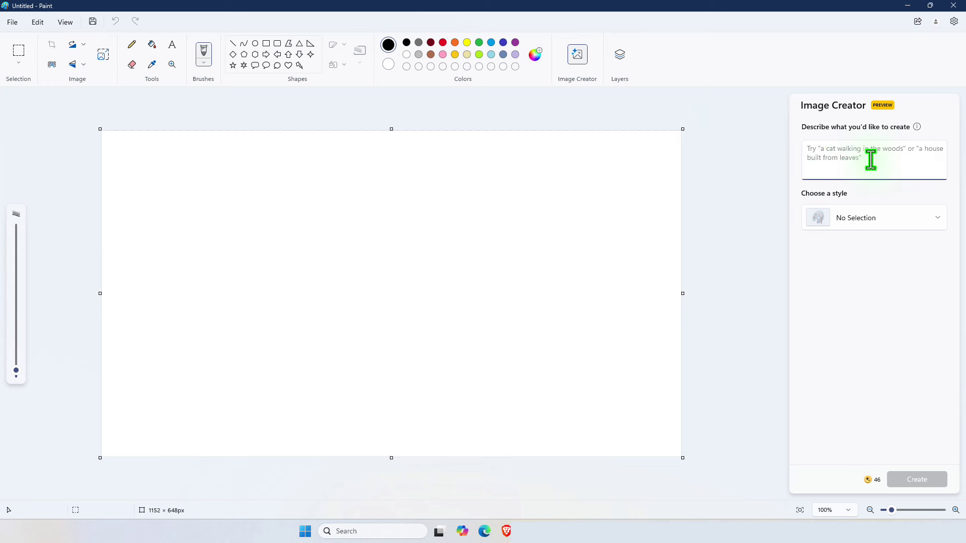
pyautogui.hotkey('ctrl', 'v')
pyautogui.hotkey('ctrl', 'z')
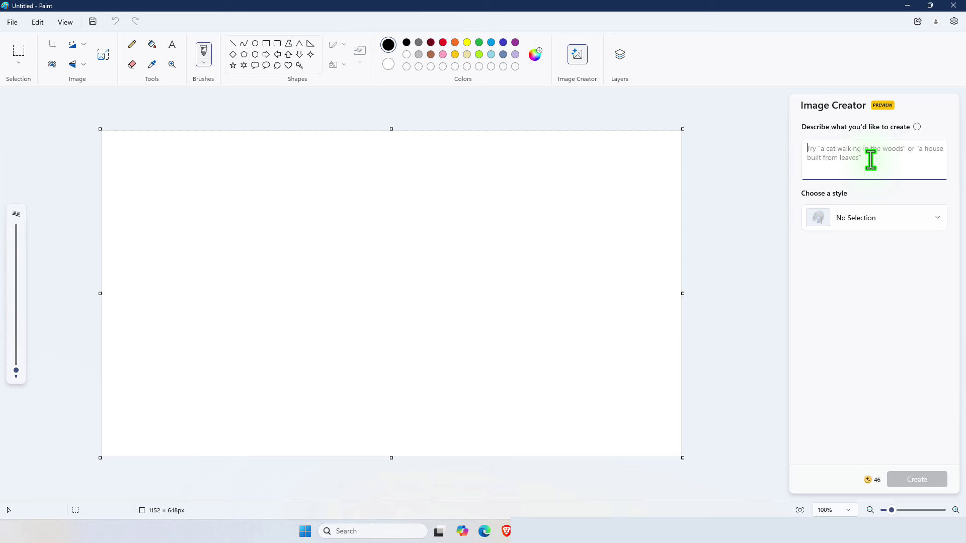
pyautogui.write('Create an image of an online student studying by the lake for the online course.')
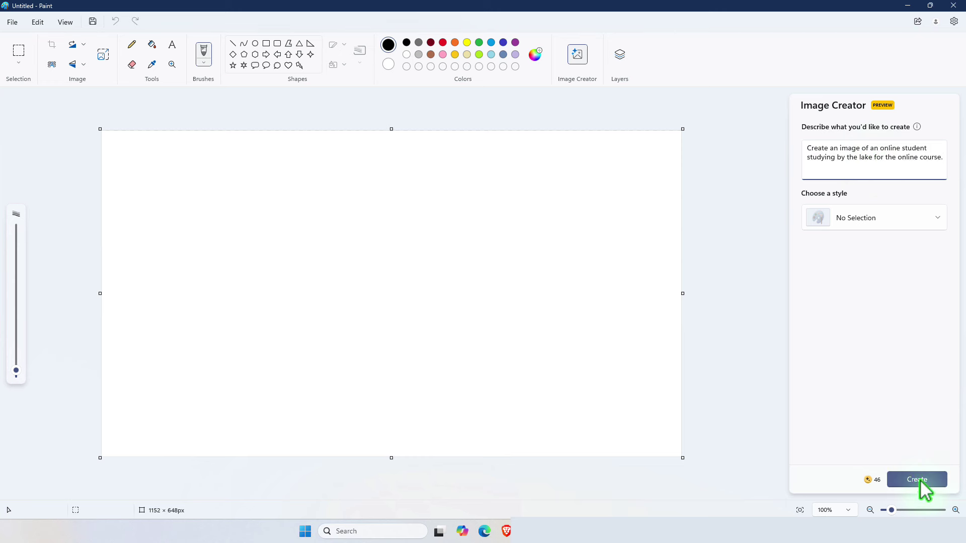
# Generate images from the prompt, checking the art style options without changing the style
pyautogui.click(916, 481)
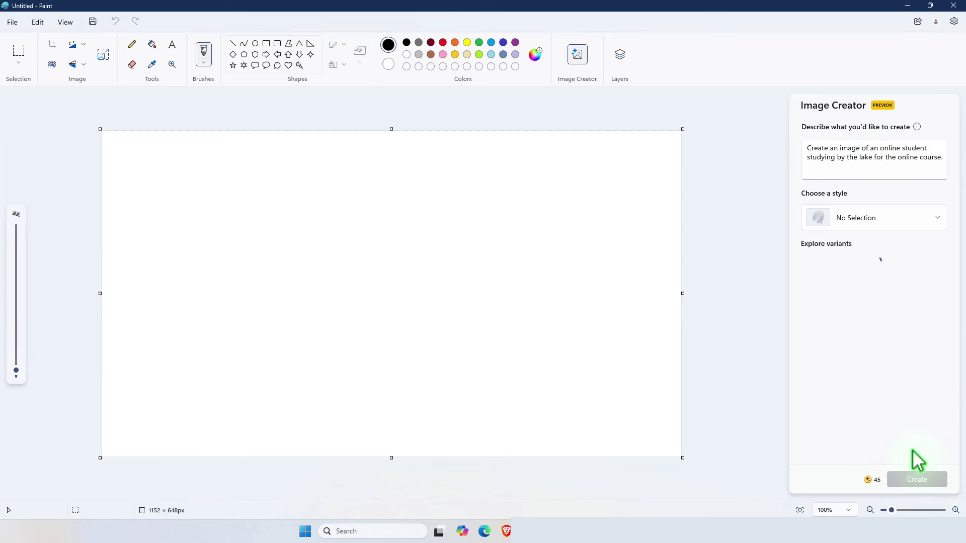
pyautogui.click(864, 217)
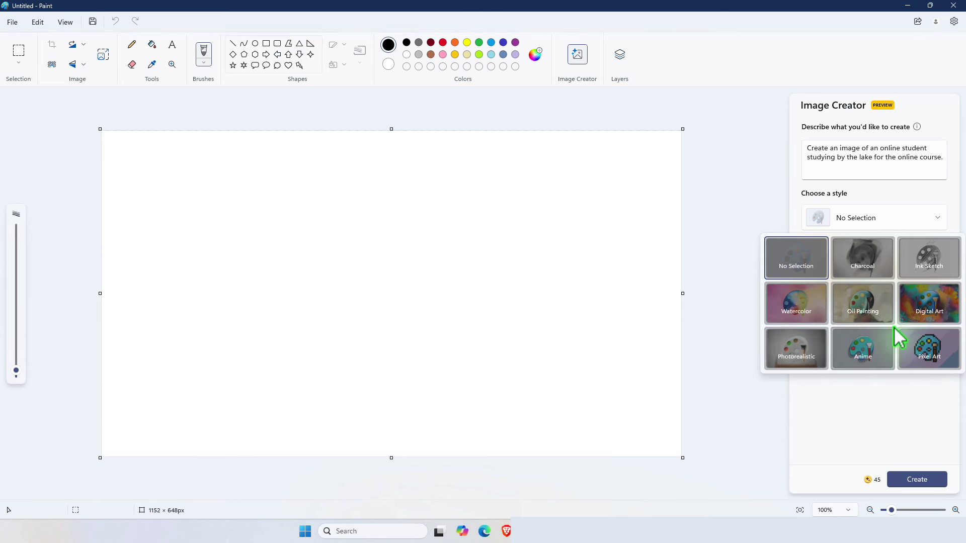
pyautogui.click(875, 418)
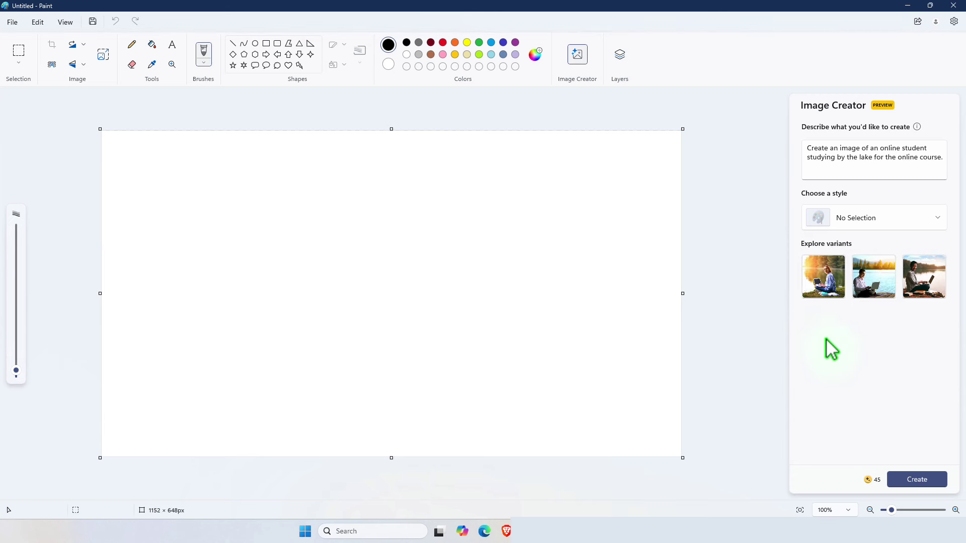
# Place the man with laptop and books variant on the canvas, then generate fresh variants
pyautogui.click(923, 283)
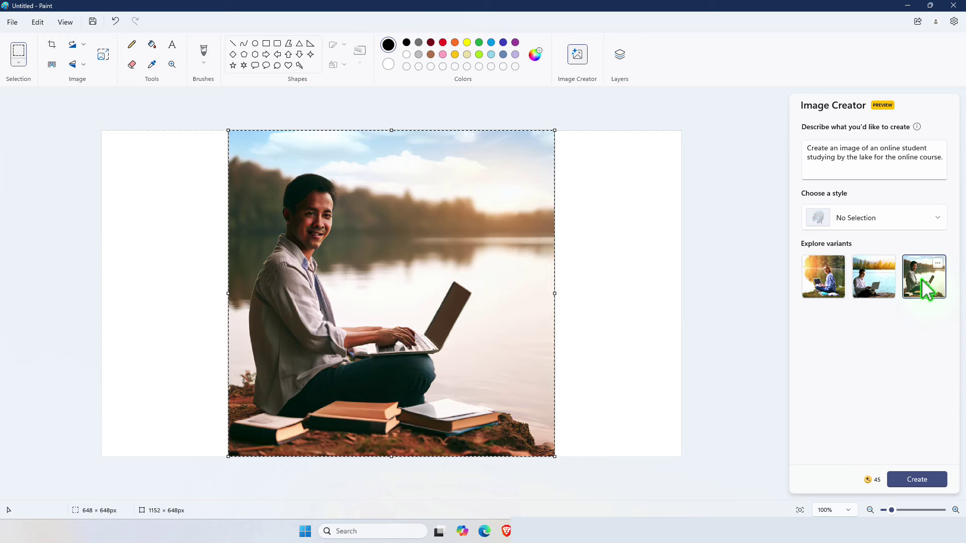
pyautogui.click(878, 287)
pyautogui.click(835, 284)
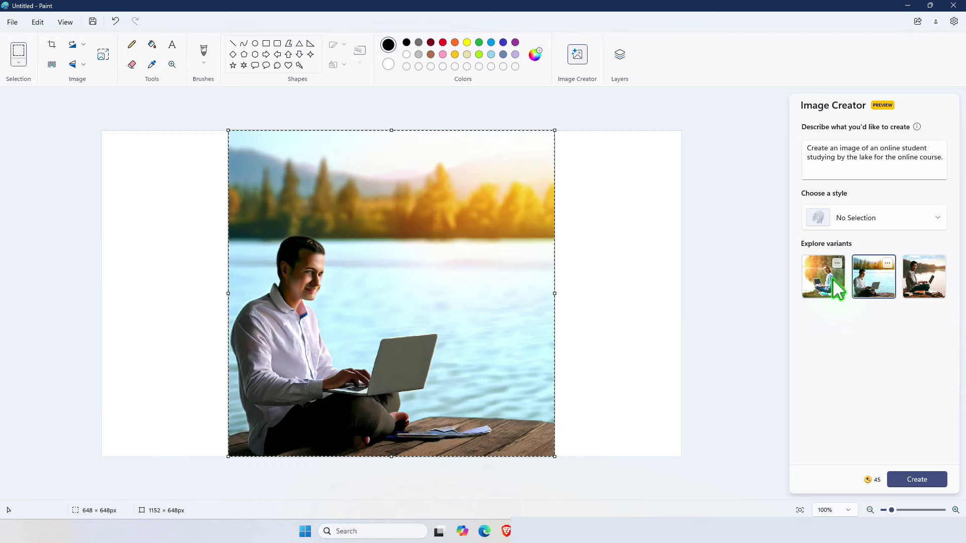
pyautogui.click(924, 280)
pyautogui.click(900, 478)
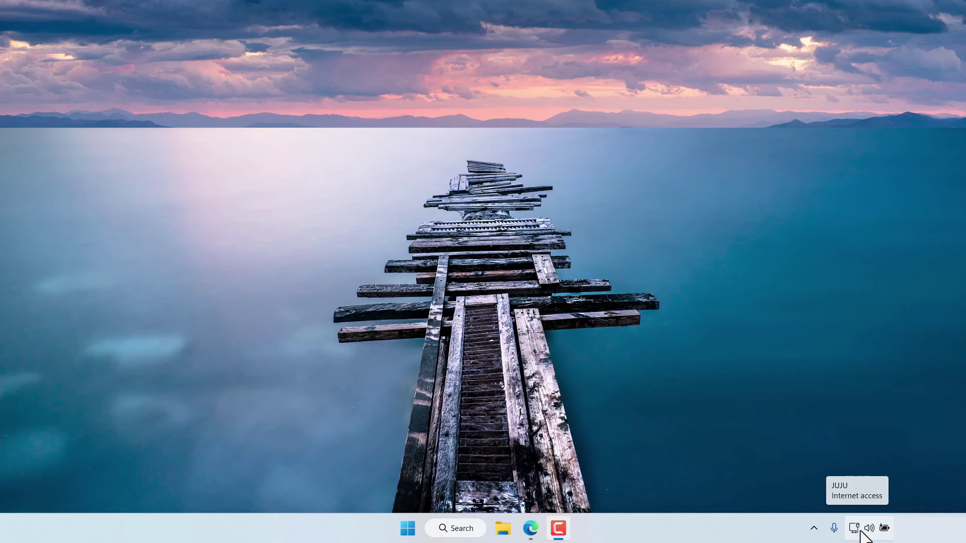
# In Quick Settings, check Accessibility, then turn on Live captions from the second tile page
pyautogui.click(860, 530)
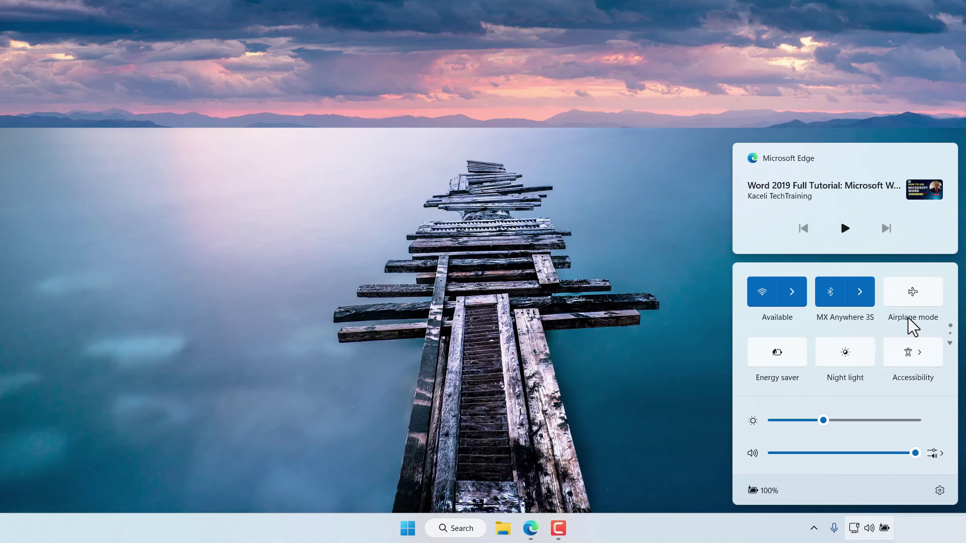
pyautogui.click(919, 356)
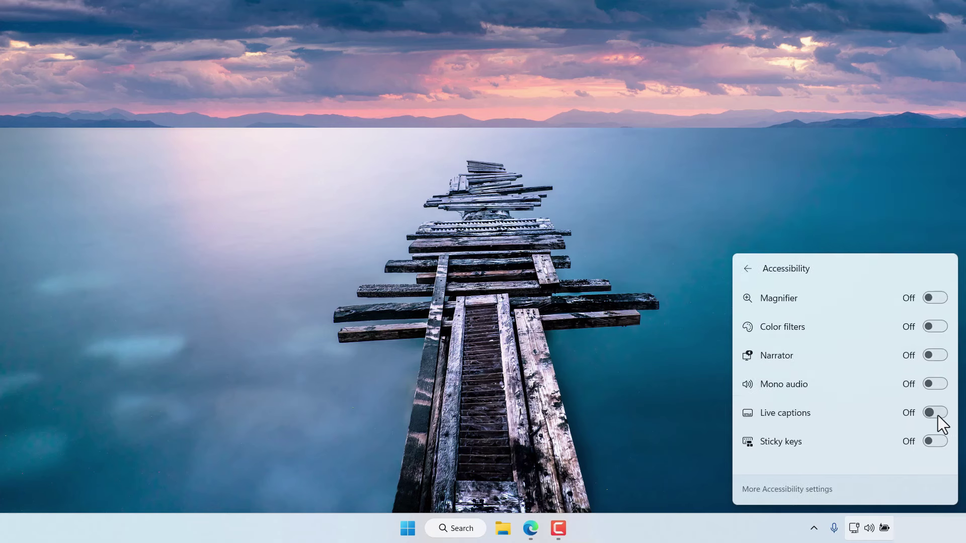
pyautogui.click(747, 268)
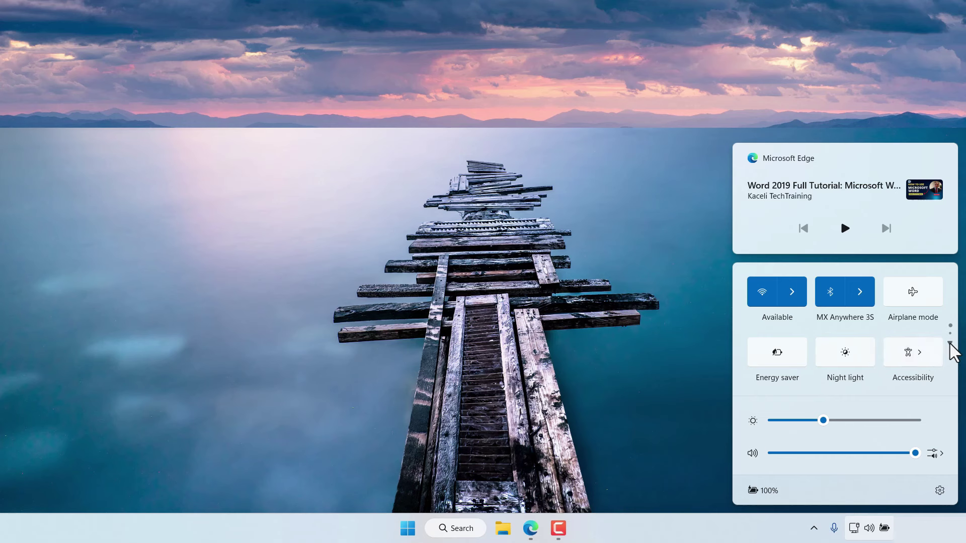
pyautogui.click(950, 343)
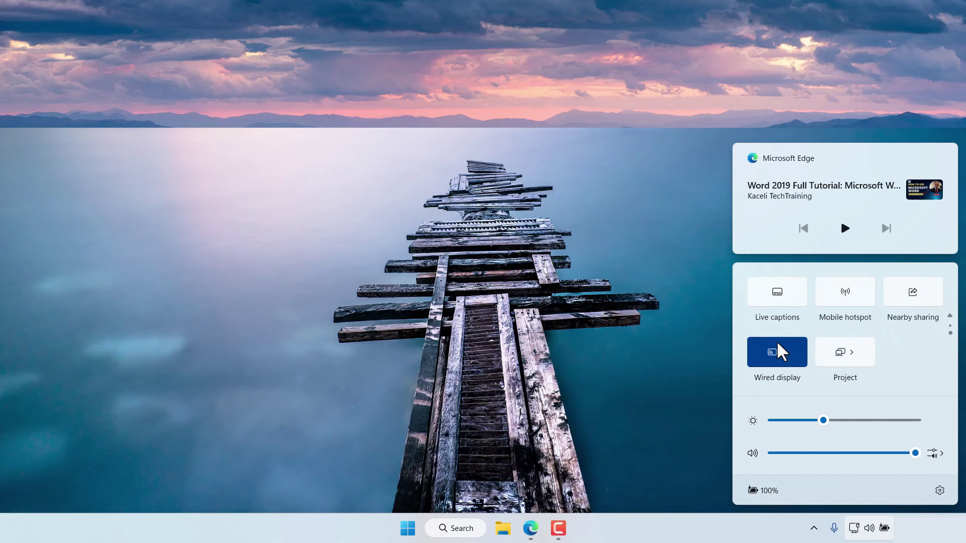
pyautogui.click(779, 293)
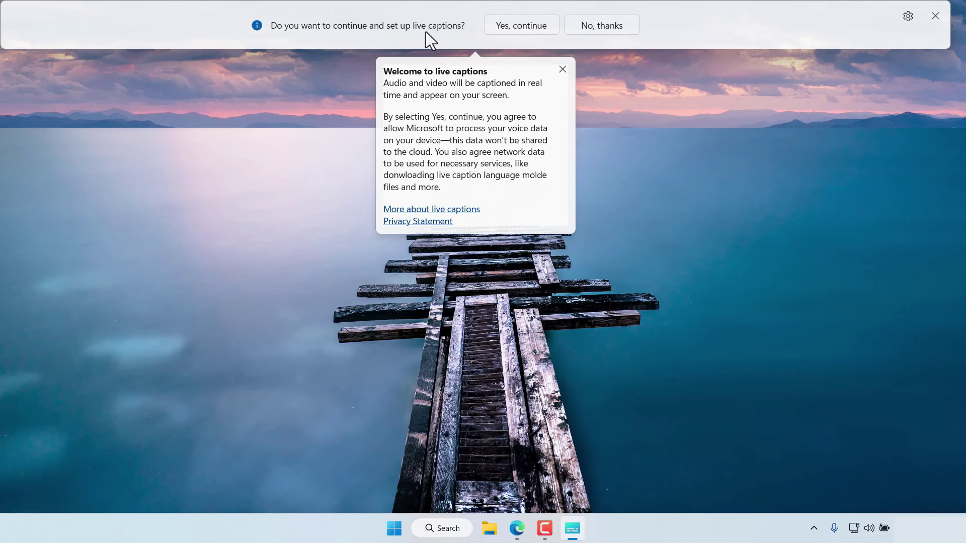
# Confirm the live captions setup with English (United States)
pyautogui.click(521, 28)
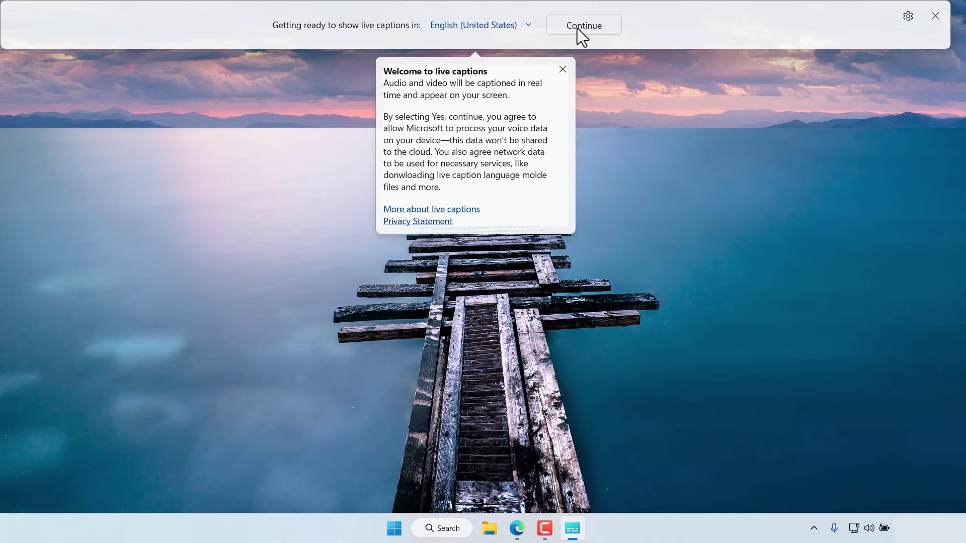
pyautogui.click(583, 25)
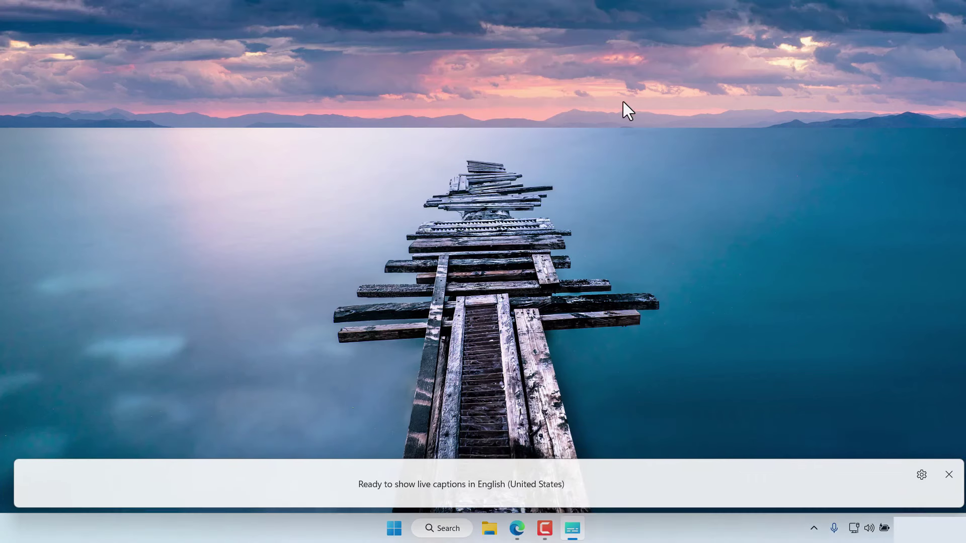
# Maximise Edge, play the Word 2019 tutorial with live captions, then close captions and pause
pyautogui.hotkey('alt', 'Tab')
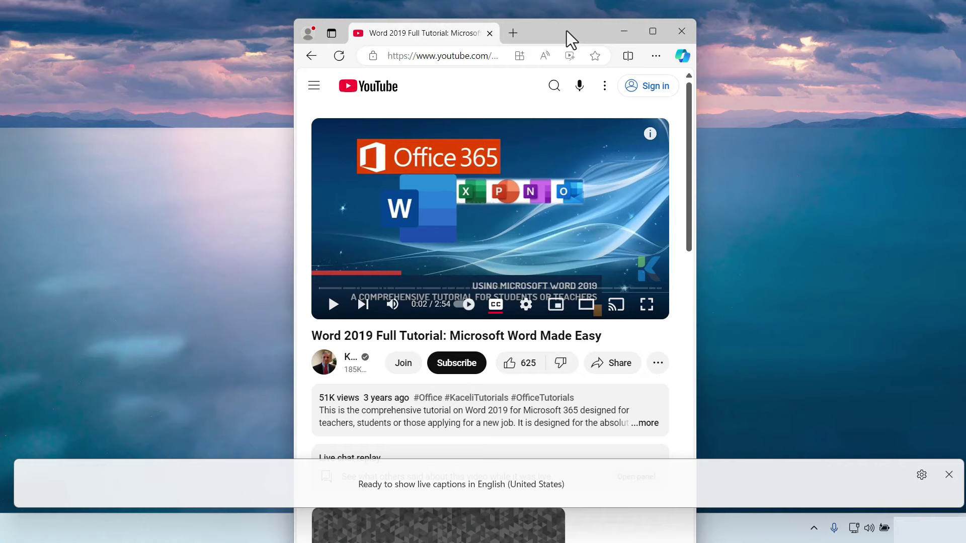
pyautogui.press('super+Up')
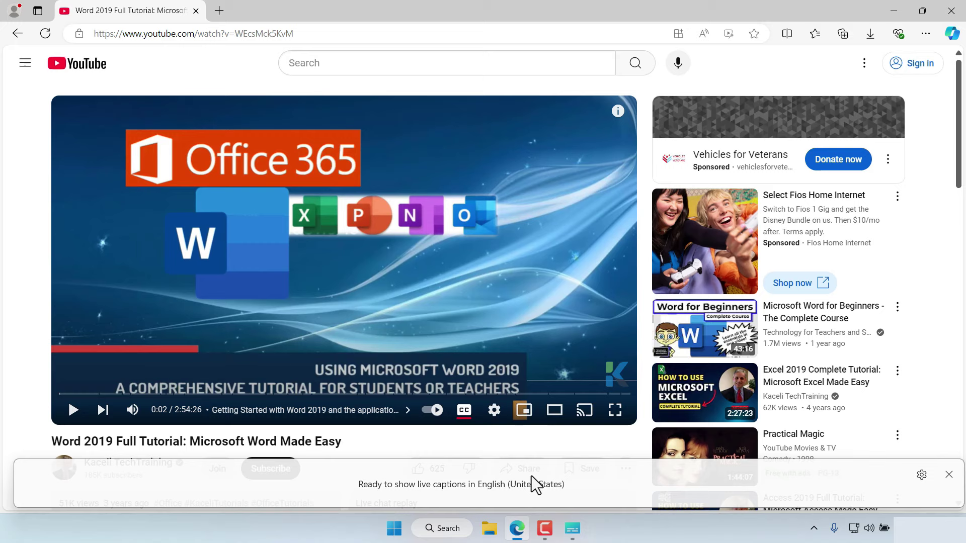
pyautogui.click(73, 410)
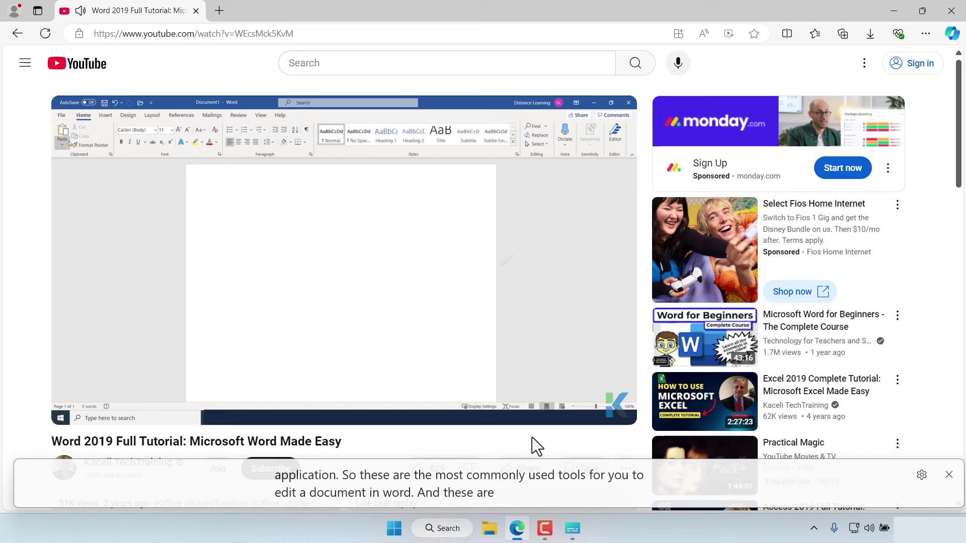
pyautogui.press('ctrl+super+l')
pyautogui.press('k')
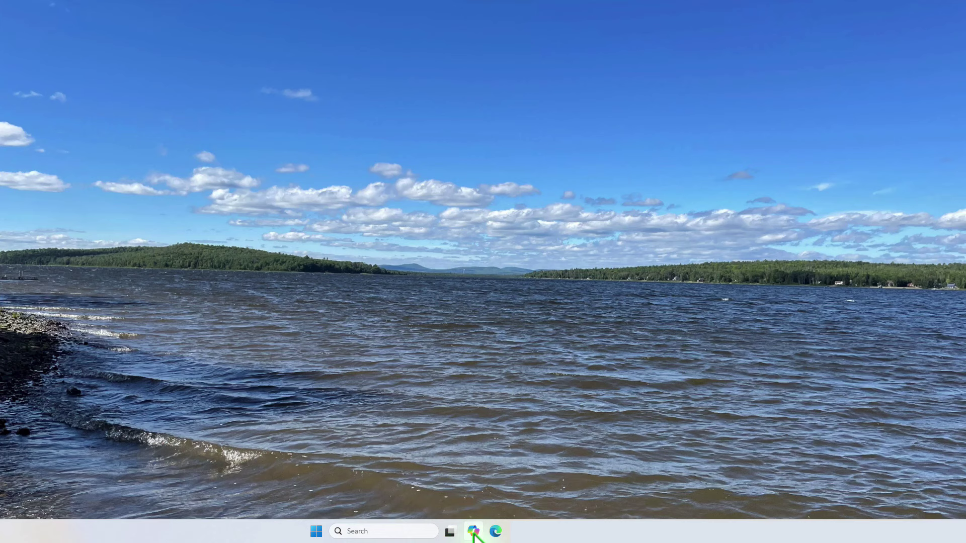
# Launch Microsoft 365 Copilot from its taskbar icon
pyautogui.click(473, 532)
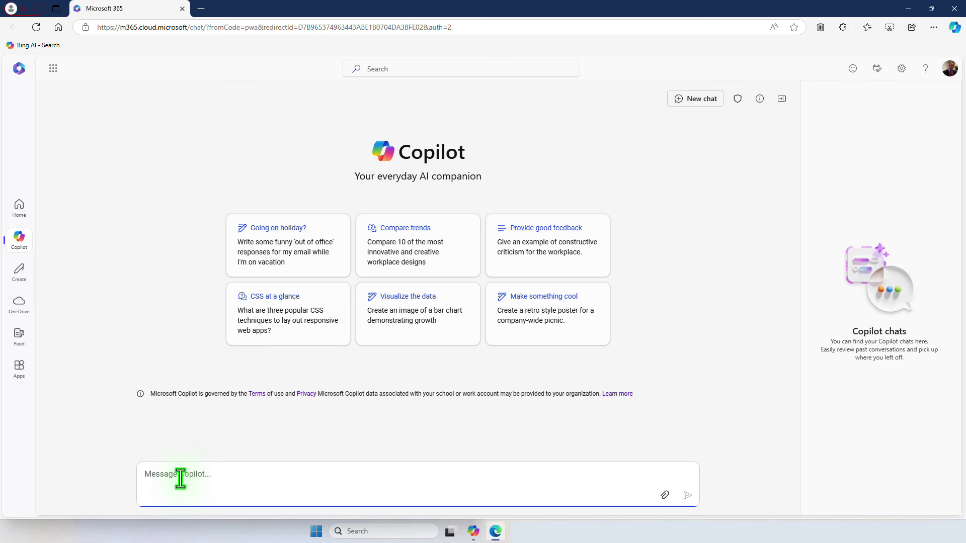
# Send Copilot the request 'Create a marketing plan for an MBA online program.'
pyautogui.write('Create a marketing plan for an MBA online program.')
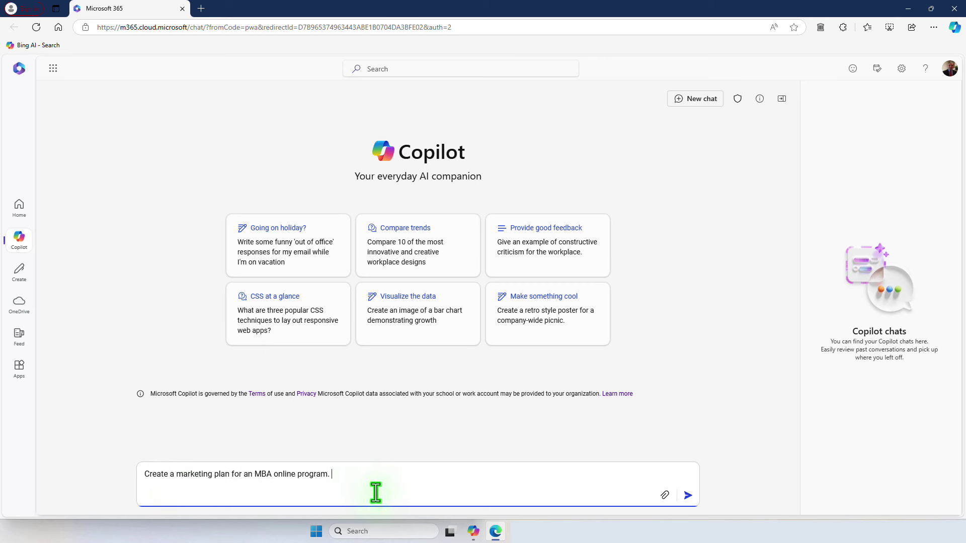
pyautogui.click(688, 496)
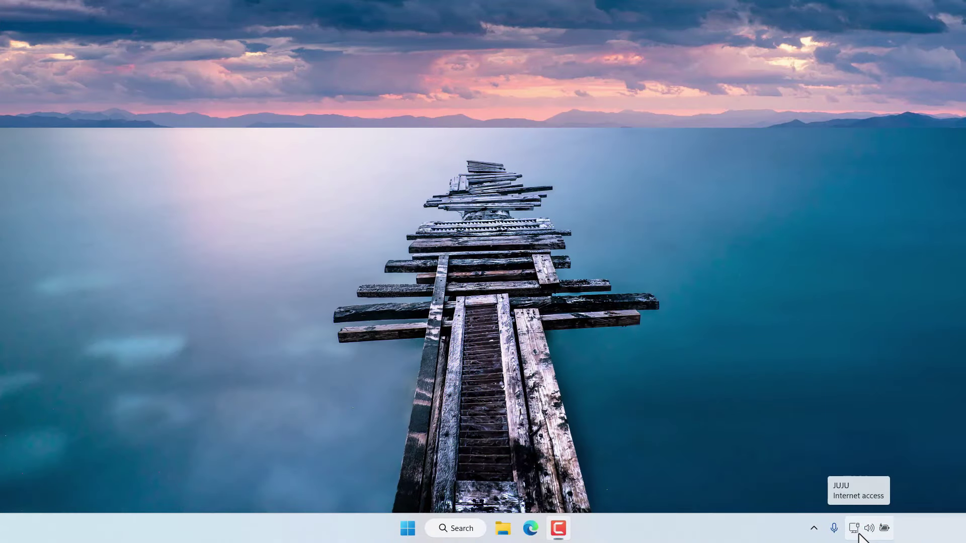
# Toggle Energy saver on, then reopen Quick Settings and switch Energy saver off
pyautogui.click(859, 534)
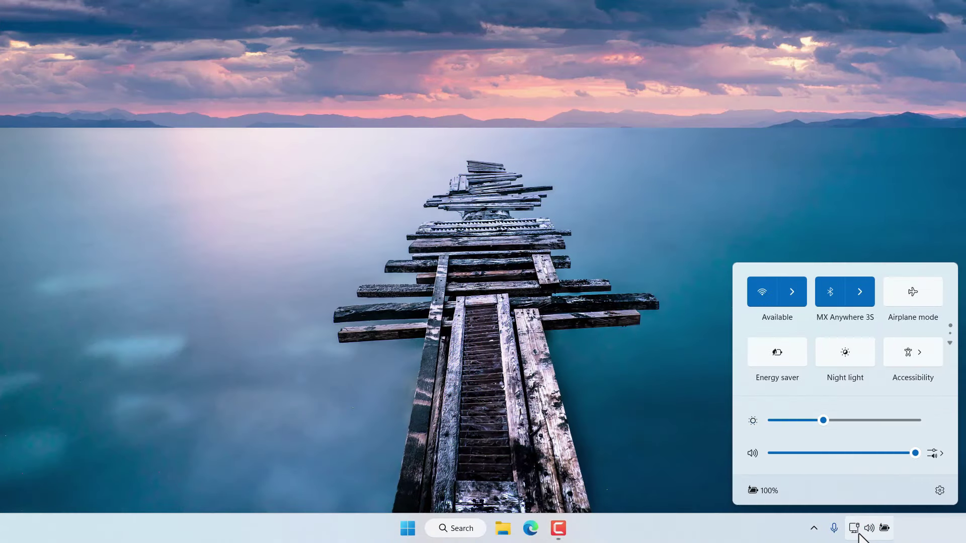
pyautogui.click(780, 358)
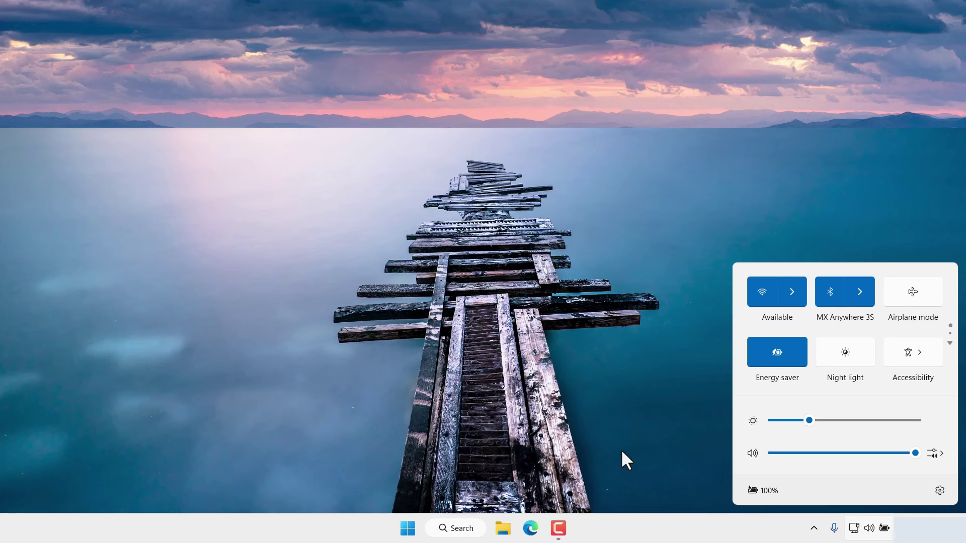
pyautogui.click(669, 419)
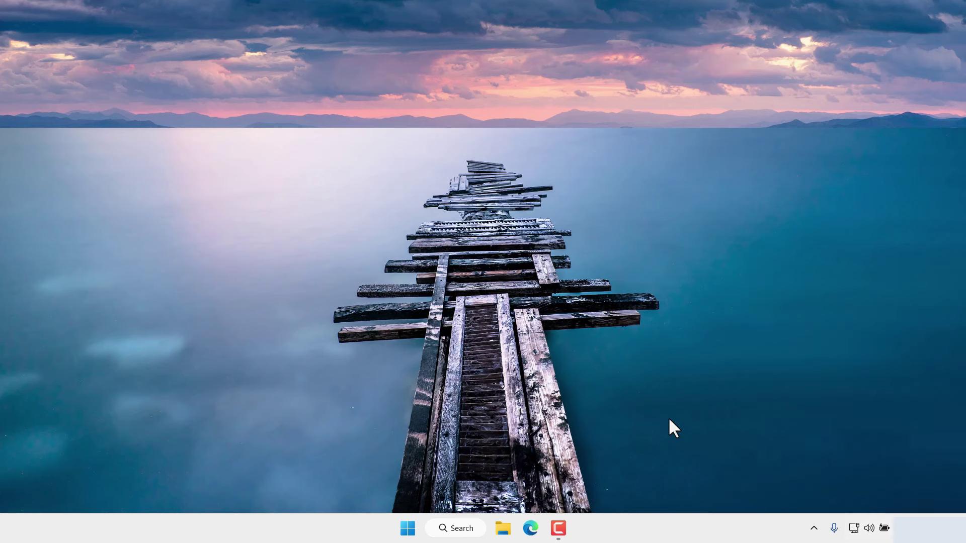
pyautogui.click(857, 533)
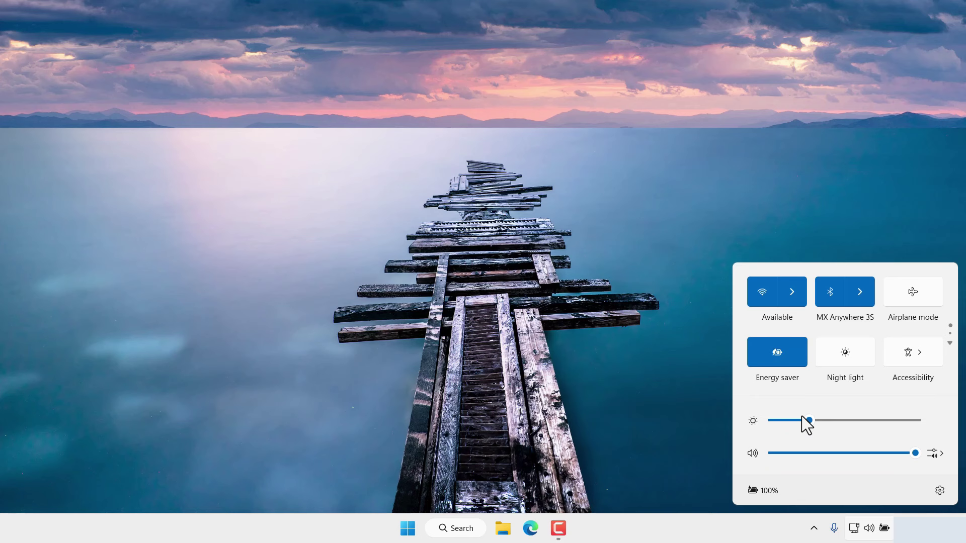
pyautogui.click(787, 363)
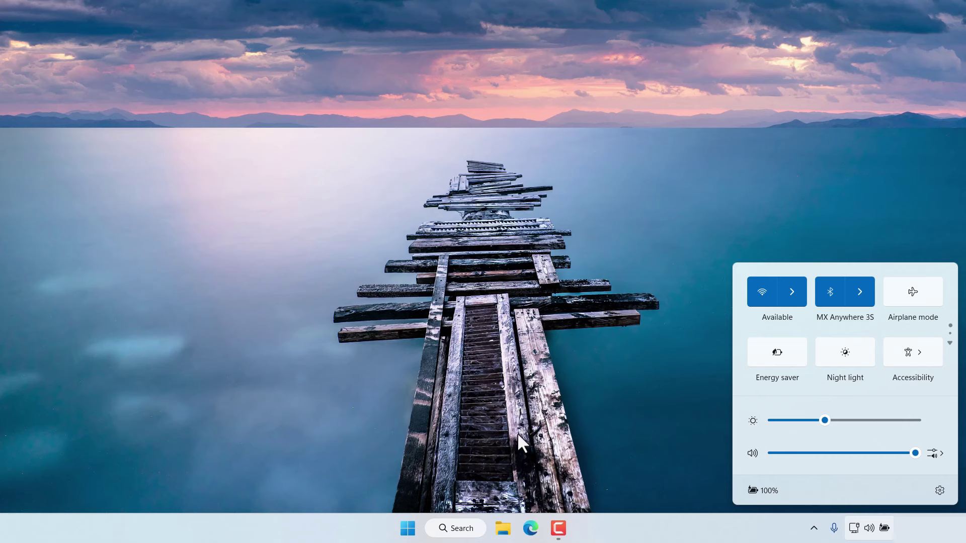
pyautogui.moveTo(773, 497)
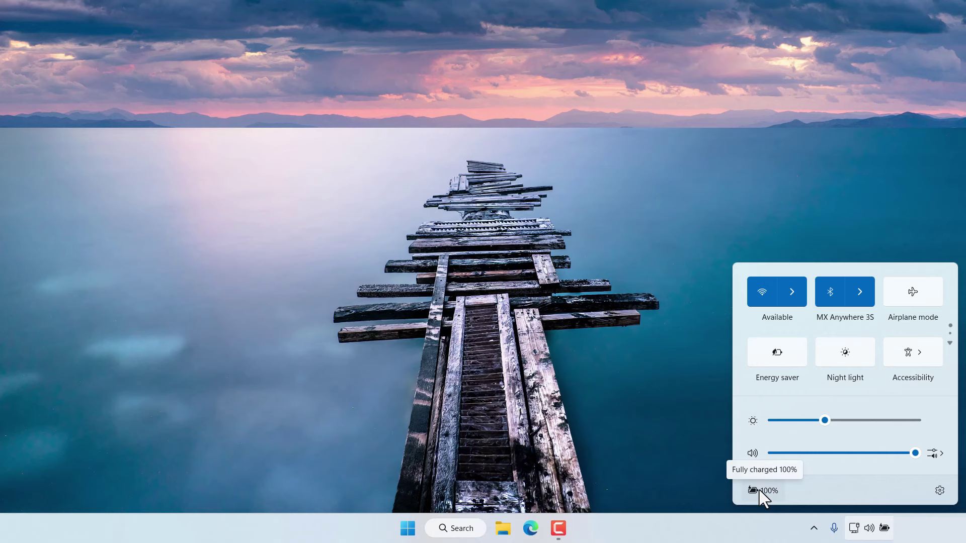
# Open Power & battery settings and expand Lid, power & sleep button controls
pyautogui.click(762, 495)
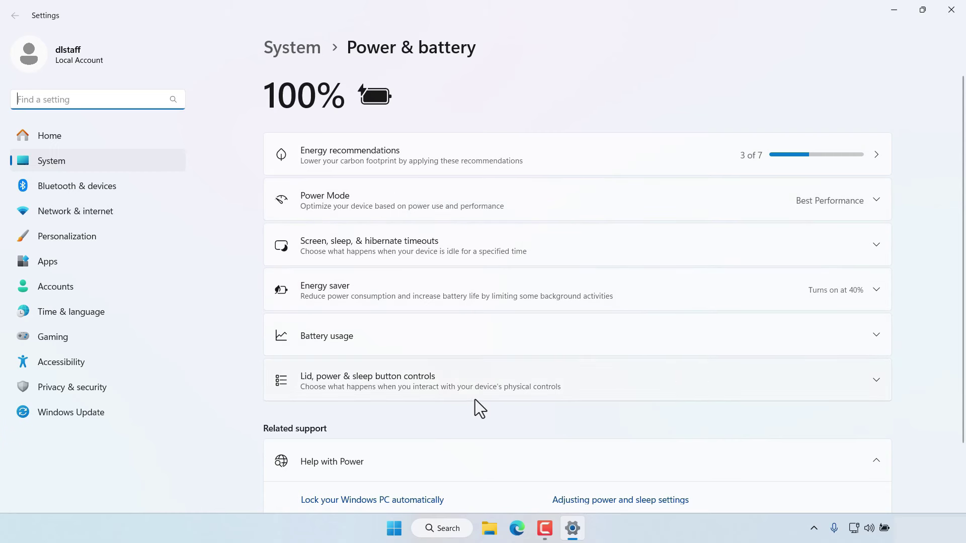
pyautogui.click(391, 384)
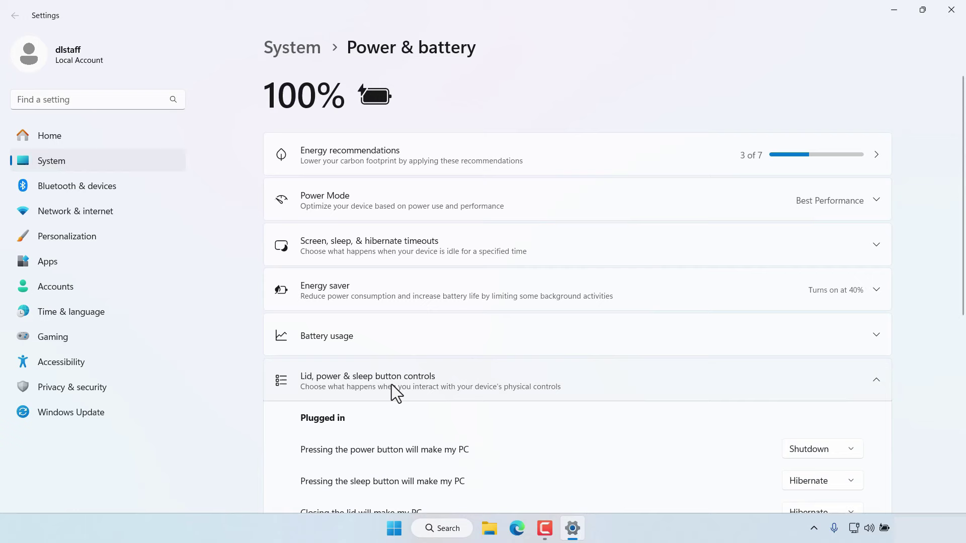
pyautogui.scroll(-2, 427, 418)
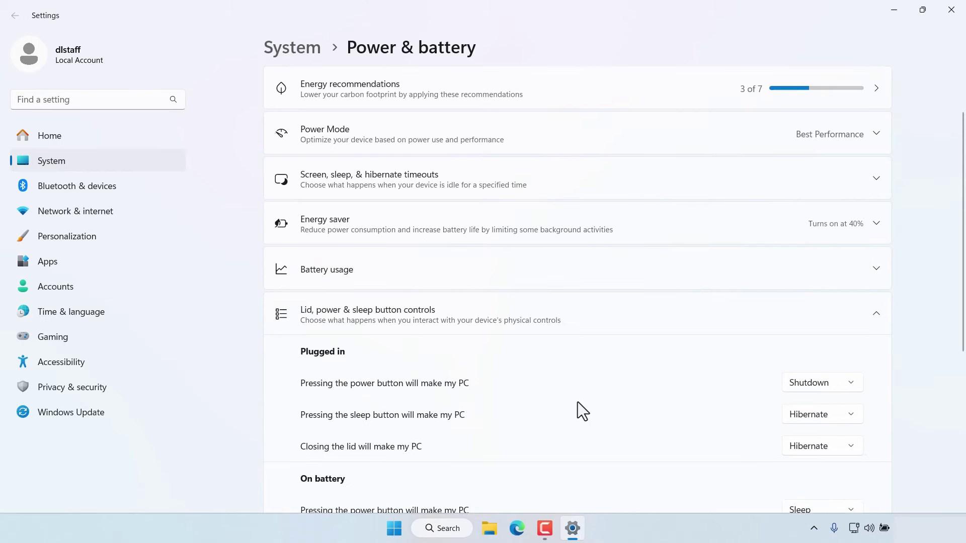
pyautogui.scroll(-6, 636, 445)
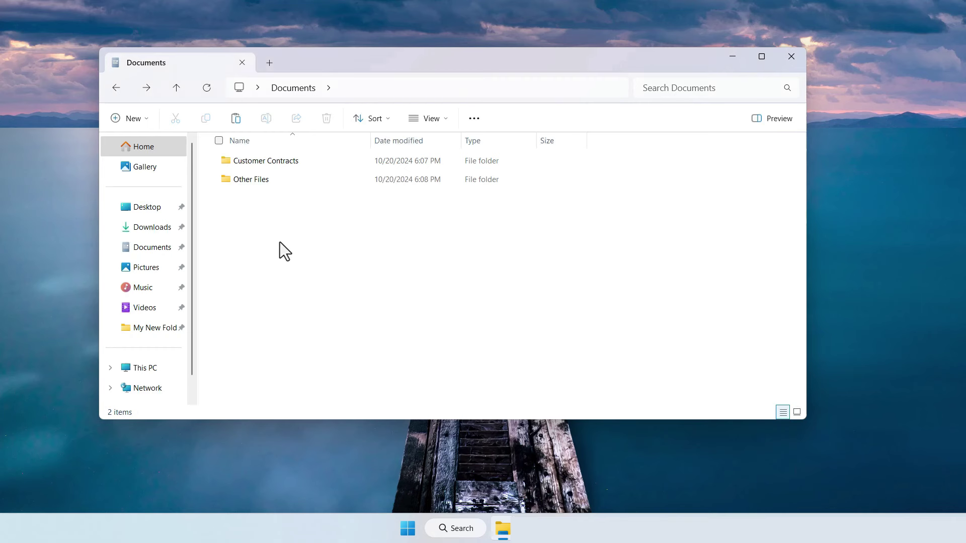
# Copy the Customer Contracts folder and paste it into Documents as Customer Contracts - Copy
pyautogui.rightClick(266, 162)
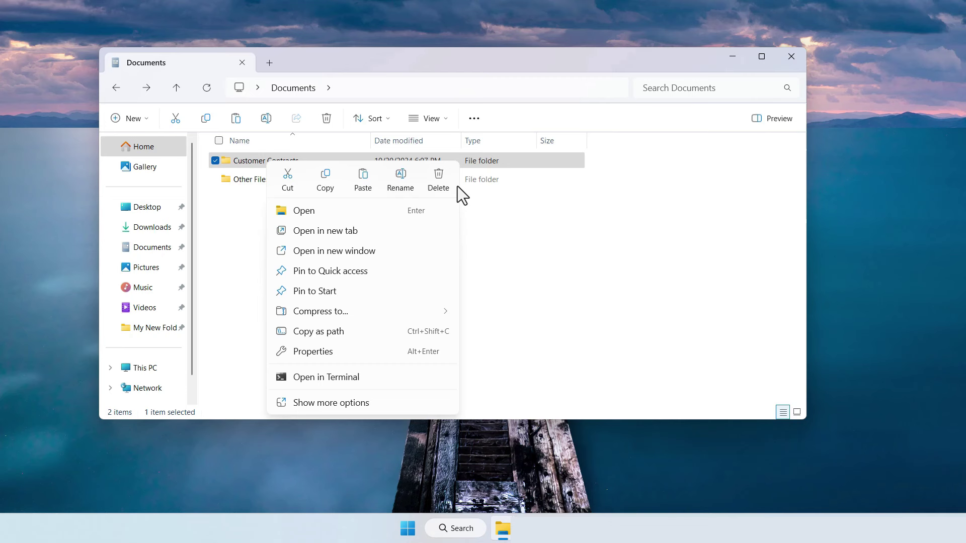
pyautogui.click(234, 266)
pyautogui.rightClick(263, 165)
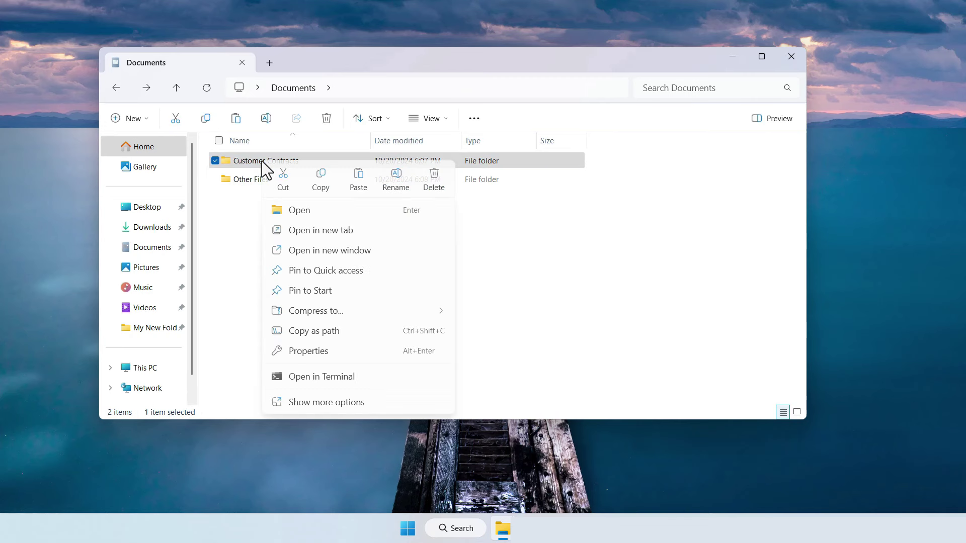
pyautogui.click(325, 183)
pyautogui.rightClick(225, 247)
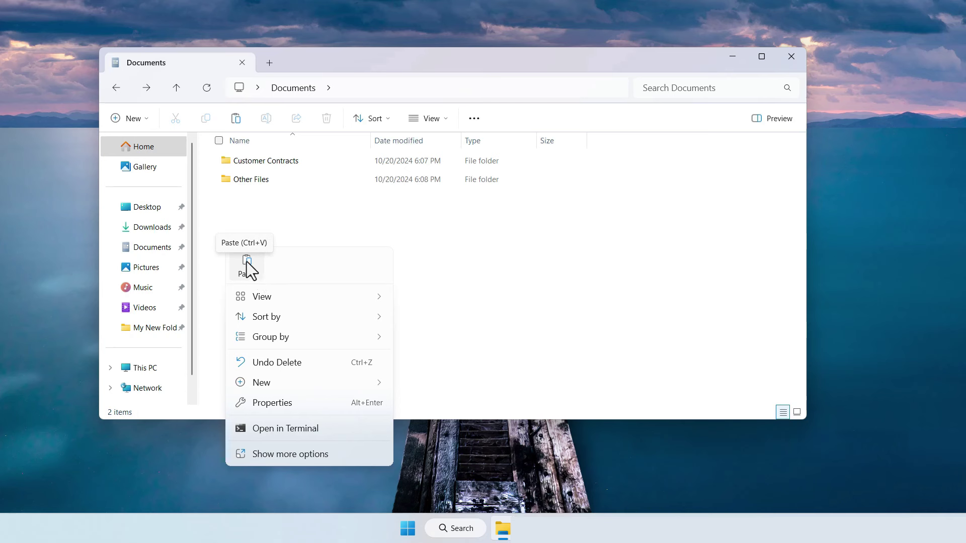
pyautogui.press('Escape')
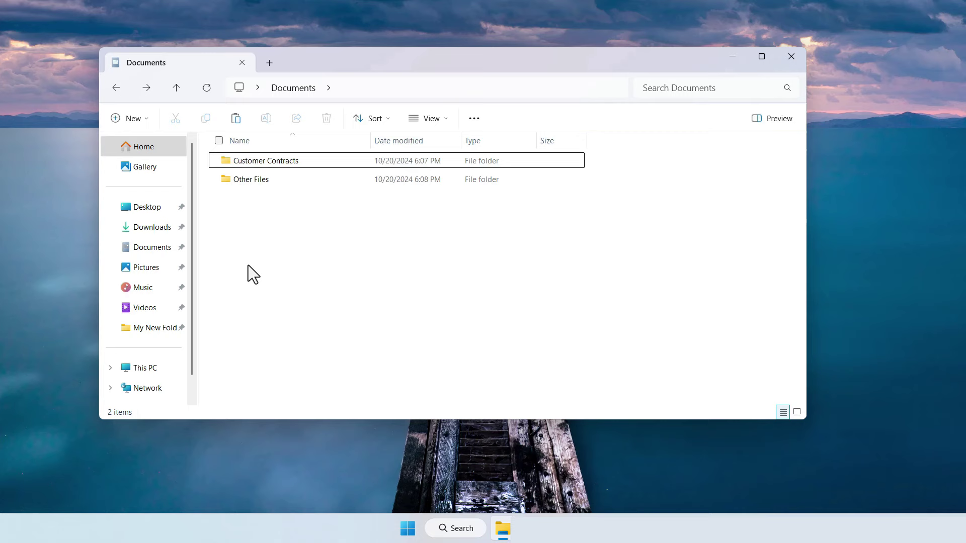
pyautogui.hotkey('ctrl', 'v')
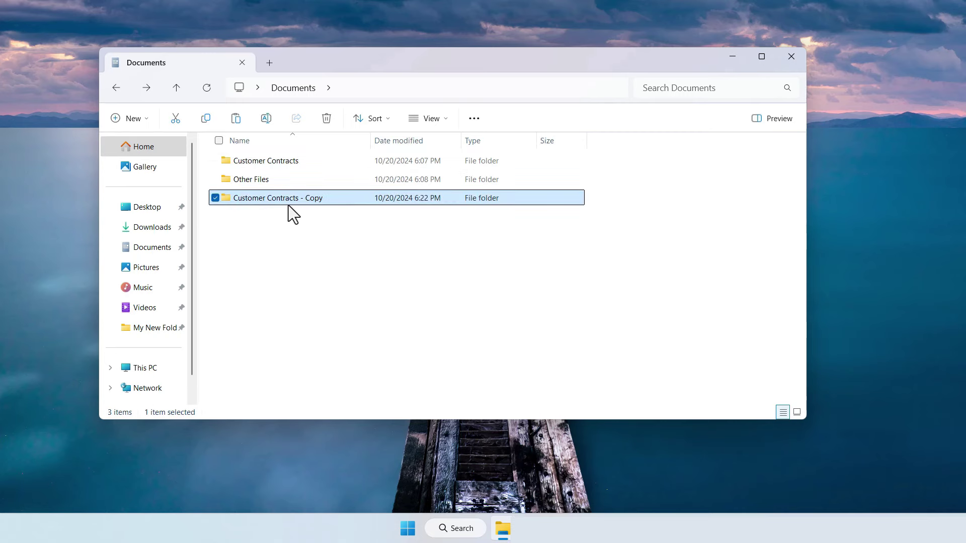
# Open the Customer Contracts folder and copy My Word Document to the clipboard
pyautogui.doubleClick(264, 161)
pyautogui.hotkey('alt', 'Left')
pyautogui.doubleClick(256, 162)
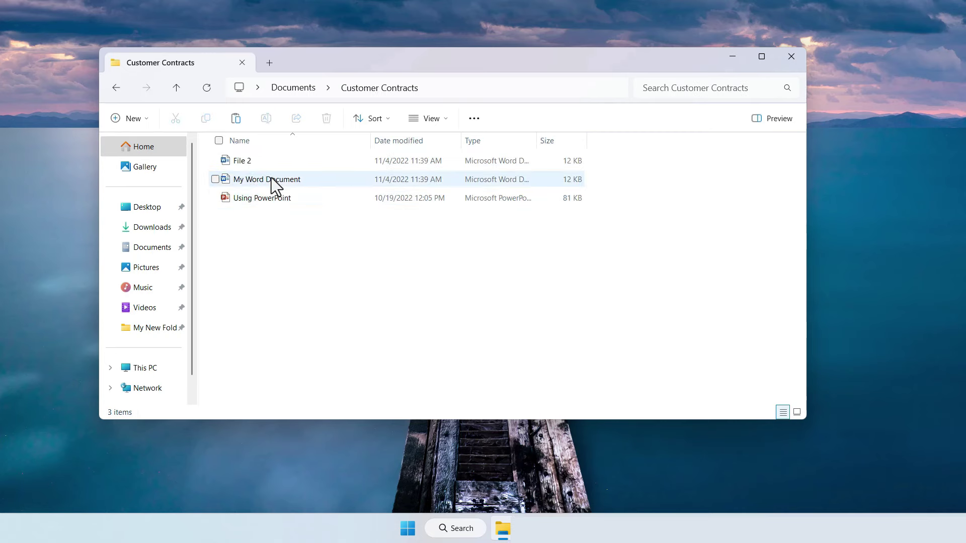
pyautogui.click(266, 182)
pyautogui.rightClick(268, 183)
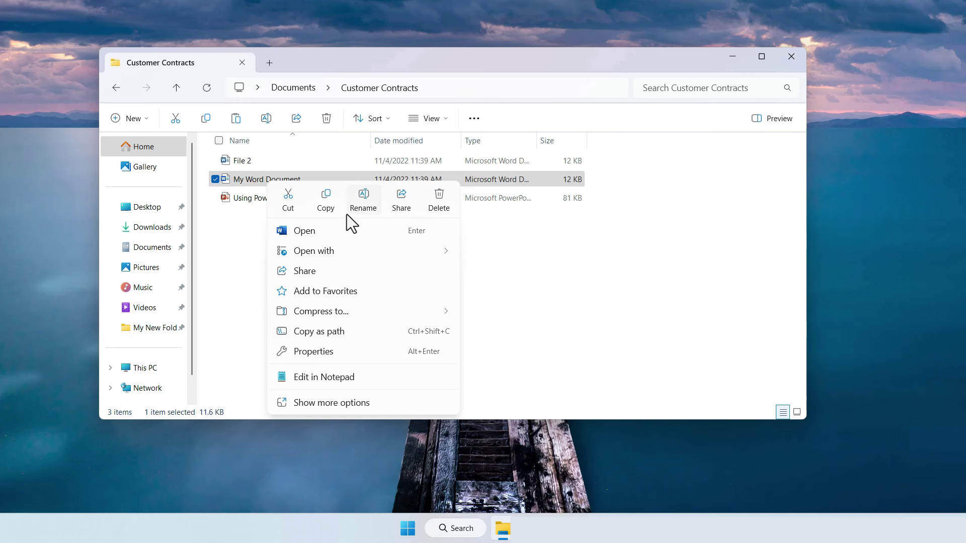
pyautogui.click(324, 200)
pyautogui.rightClick(300, 277)
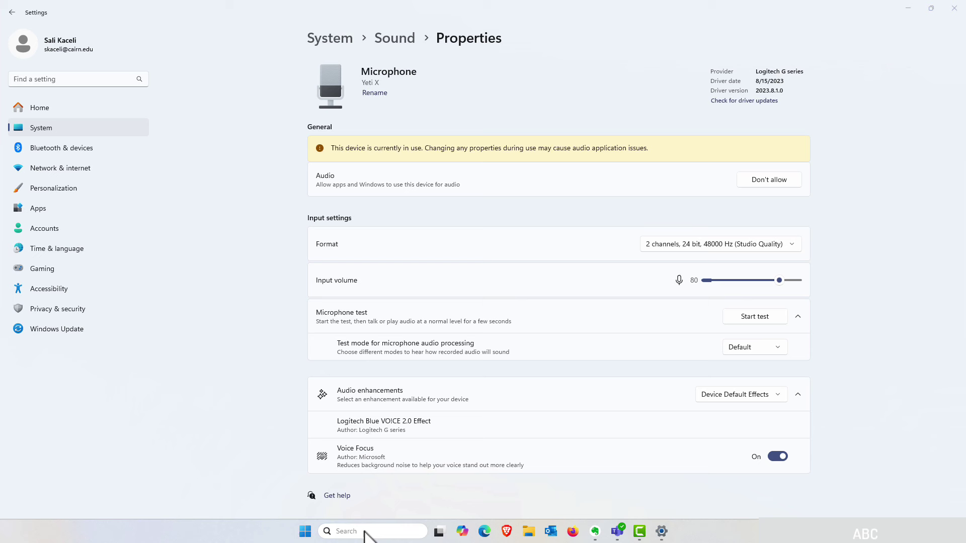
# Open Settings and go to System > Sound, down to the Input devices section
pyautogui.click(364, 532)
pyautogui.write('settings')
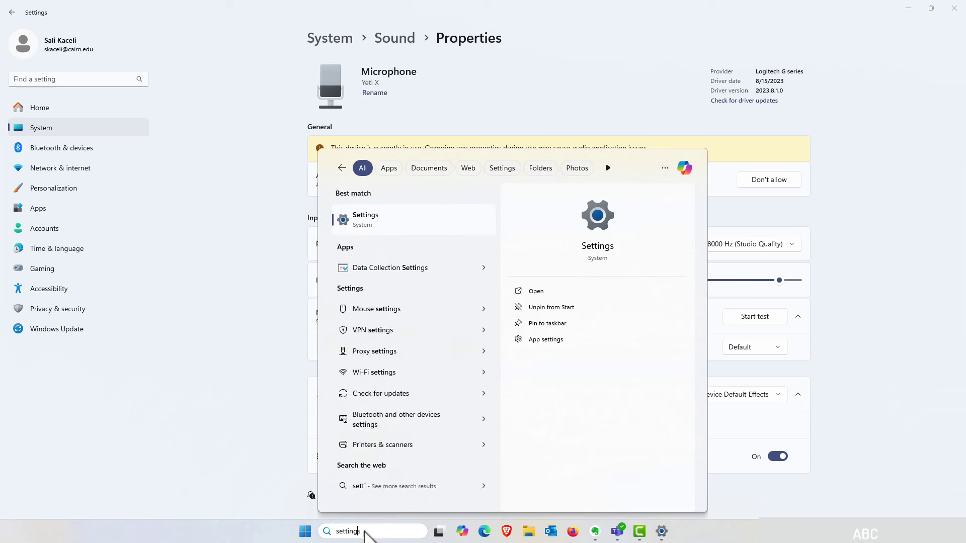
pyautogui.press('Escape')
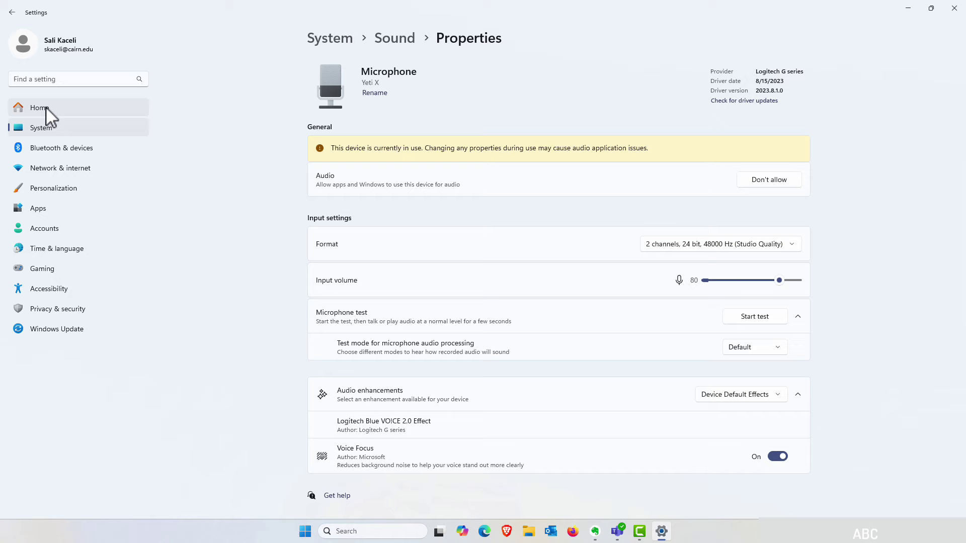
pyautogui.click(83, 107)
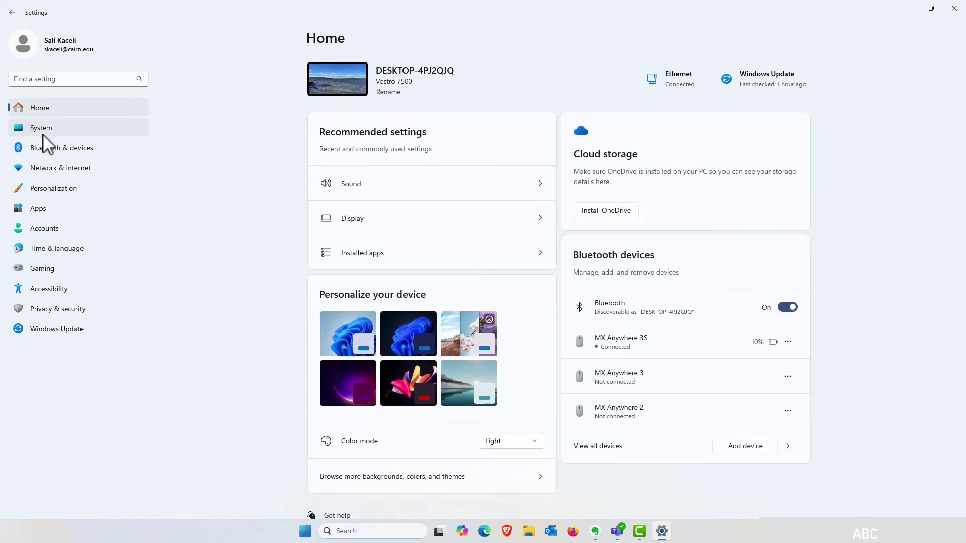
pyautogui.click(41, 131)
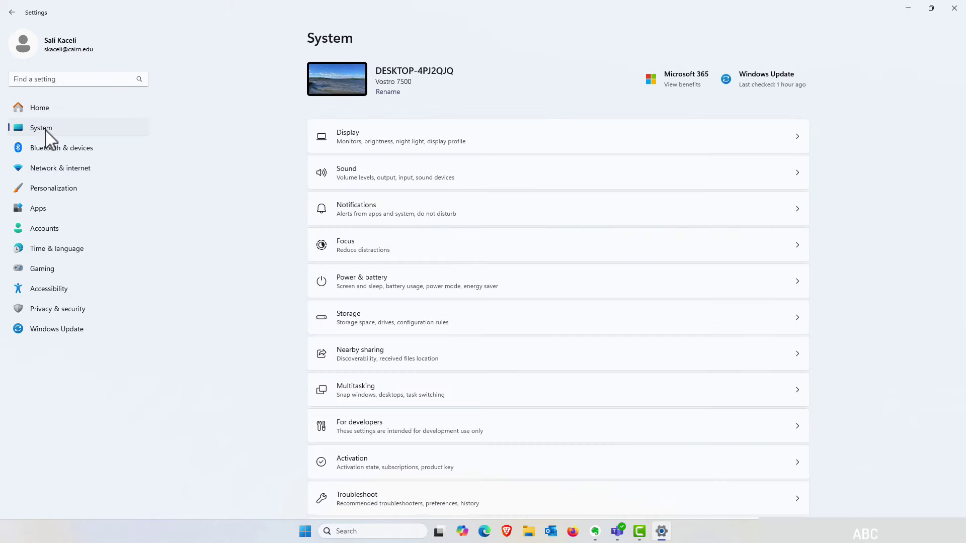
pyautogui.click(347, 170)
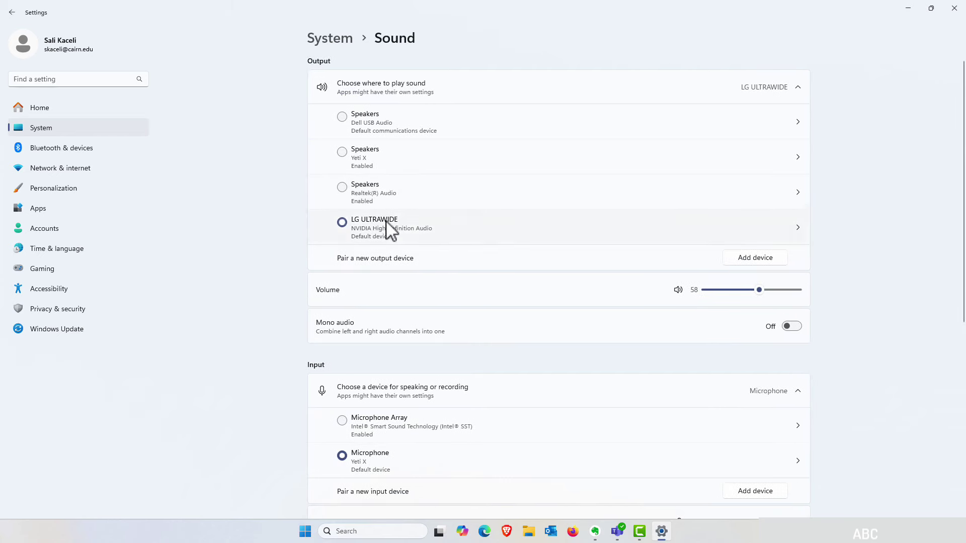
pyautogui.scroll(-3, 410, 425)
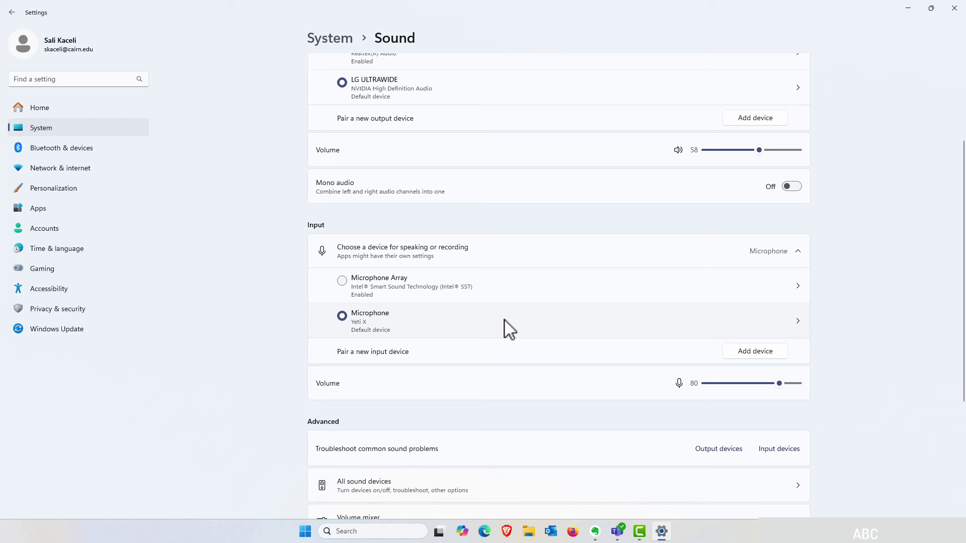
# Open the Microphone (Yeti X) properties and show its microphone audio processing test mode options
pyautogui.click(799, 322)
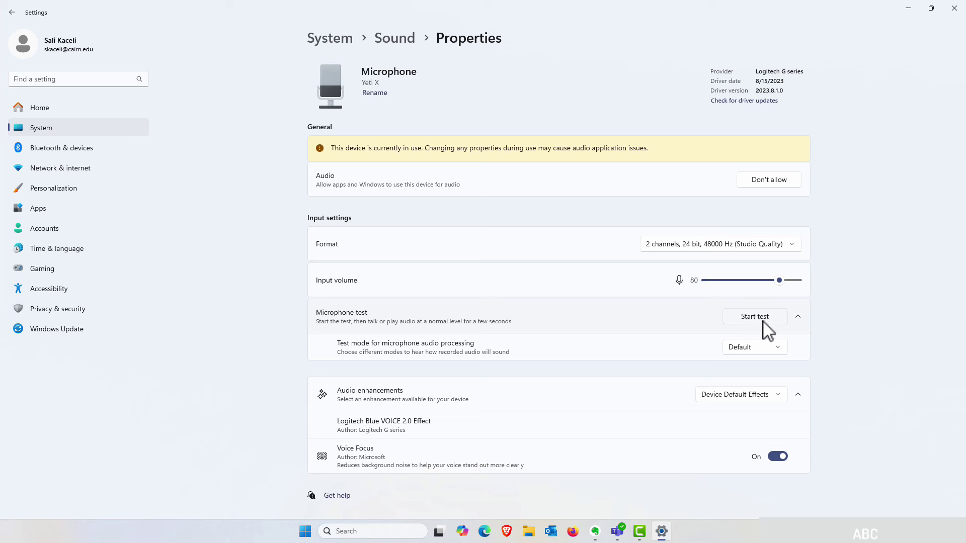
pyautogui.click(781, 349)
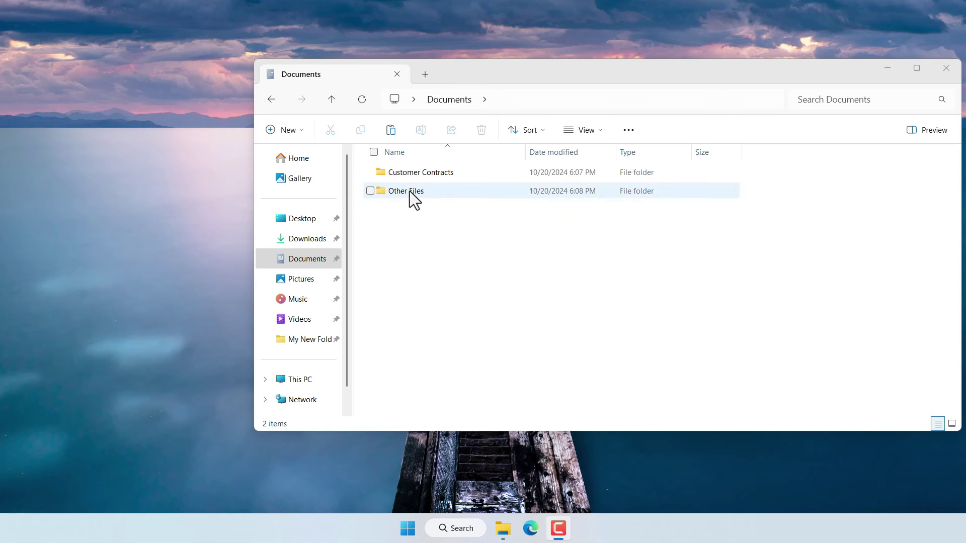
pyautogui.doubleClick(401, 174)
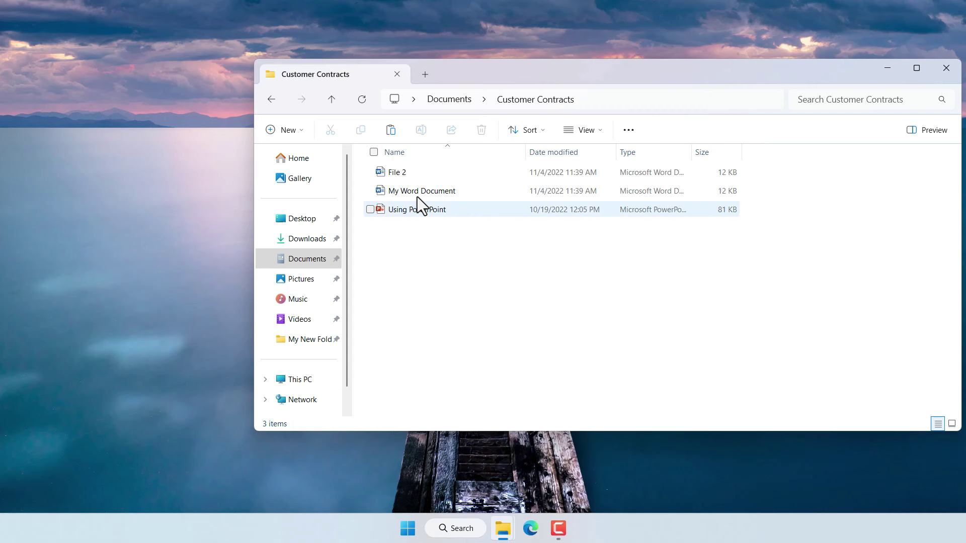
pyautogui.click(277, 103)
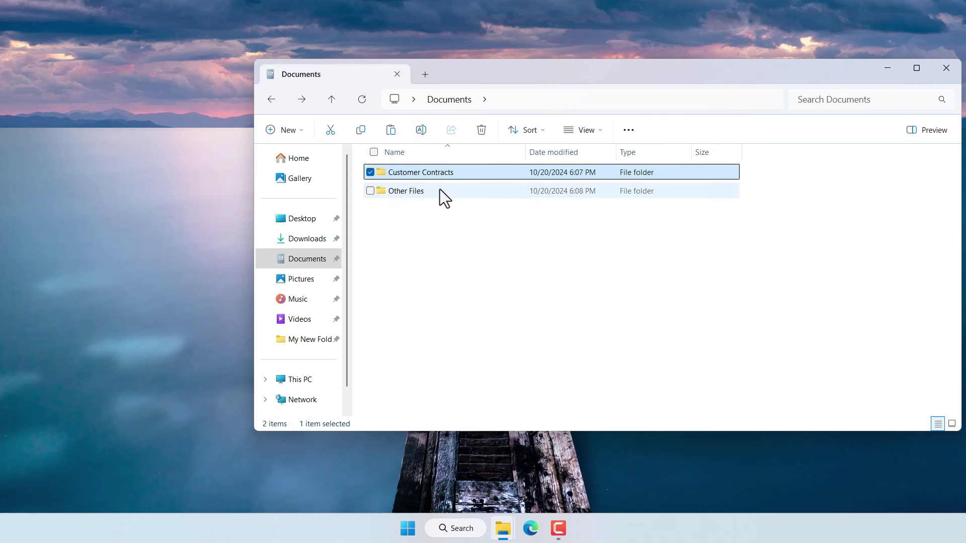
pyautogui.moveTo(440, 189)
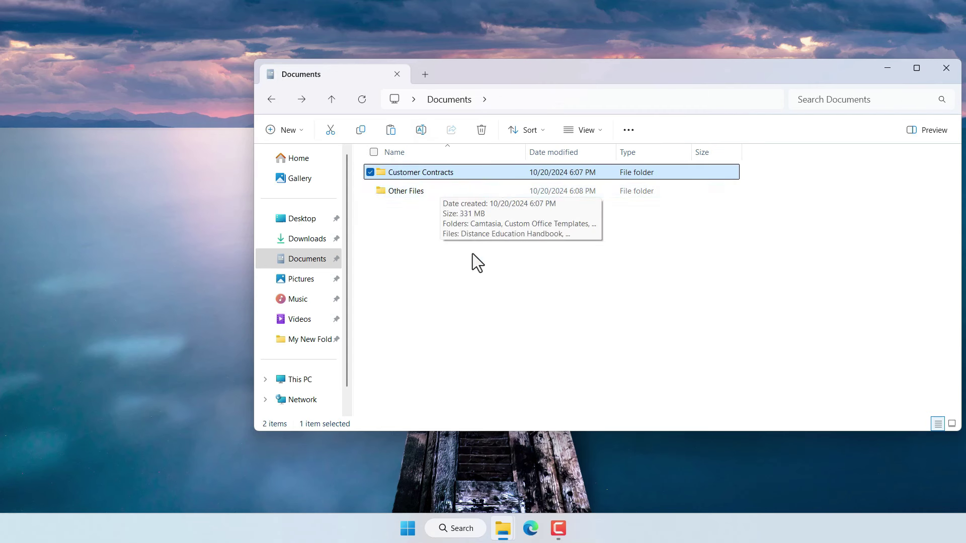
pyautogui.click(463, 268)
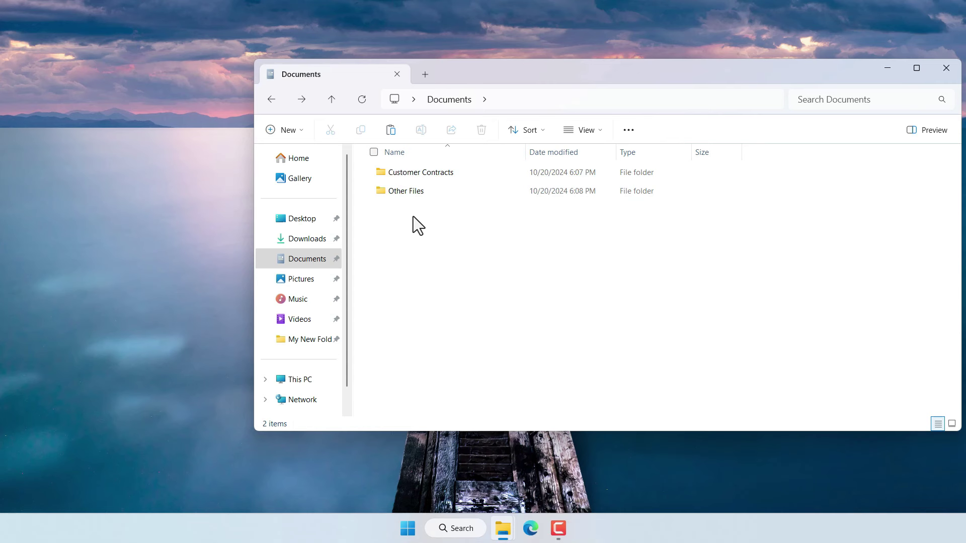
# Compress Customer Contracts to a 7z file named Customer Contracts 7Zip and select it
pyautogui.rightClick(428, 171)
pyautogui.moveTo(499, 326)
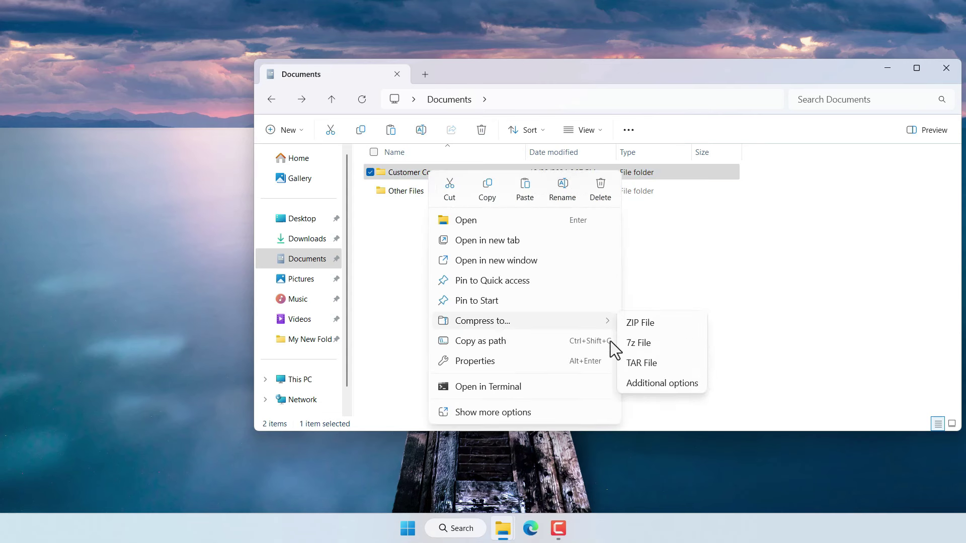
pyautogui.click(638, 342)
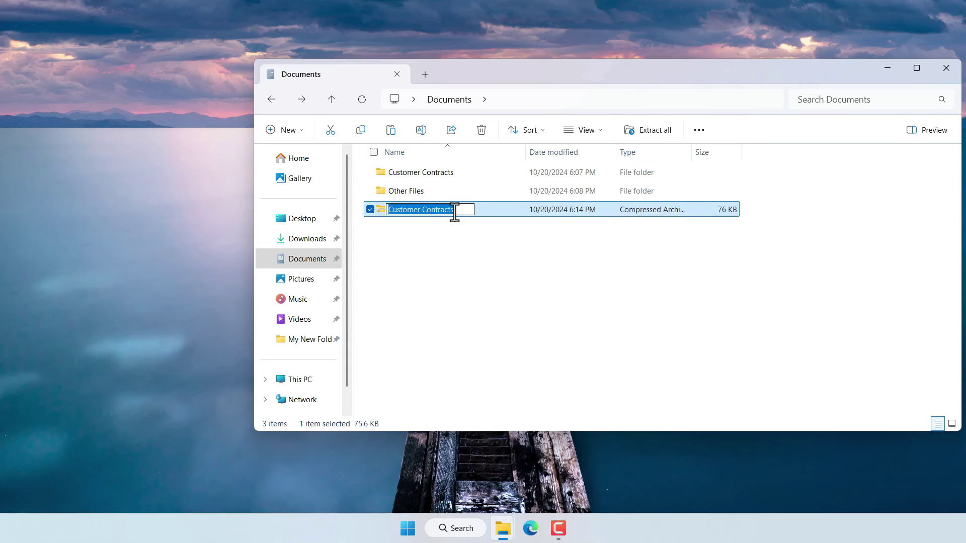
pyautogui.click(463, 211)
pyautogui.write('7zip')
pyautogui.press('Return')
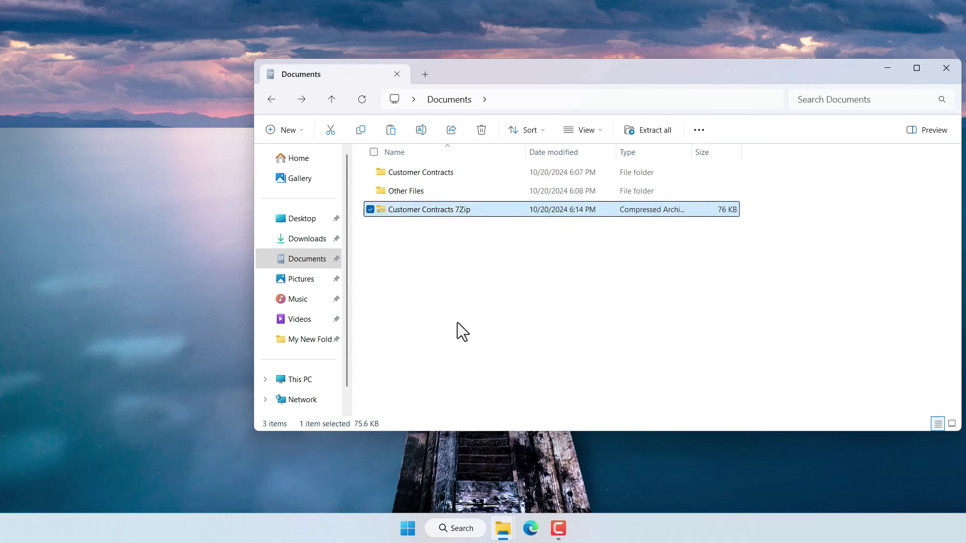
pyautogui.click(462, 249)
pyautogui.moveTo(421, 212)
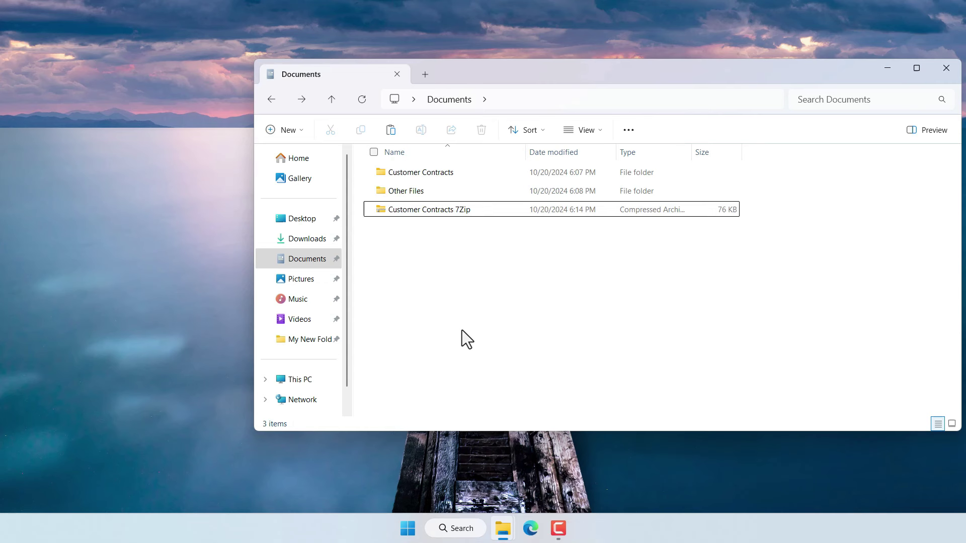
pyautogui.click(424, 211)
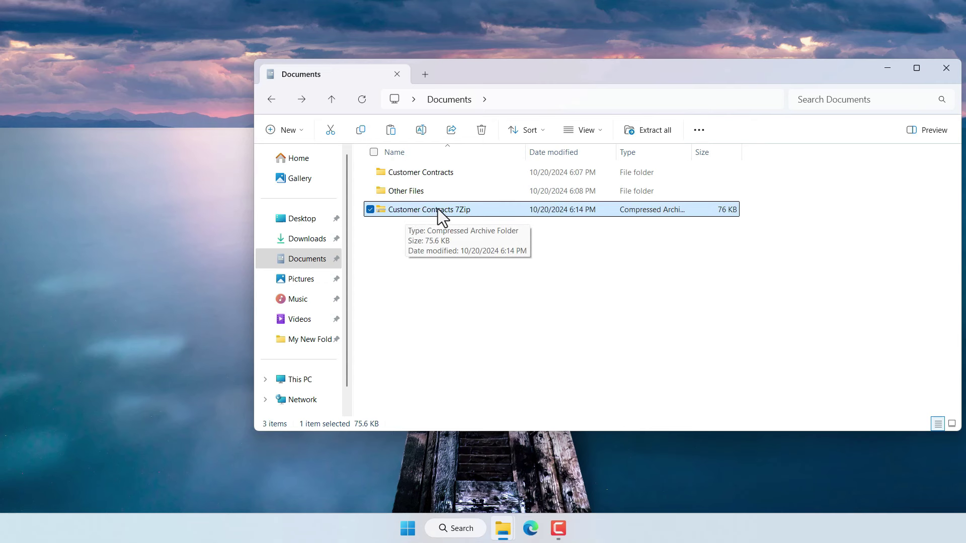
# Extract the Customer Contracts 7Zip archive into a new 7Zip Extracted folder
pyautogui.click(654, 132)
pyautogui.click(498, 207)
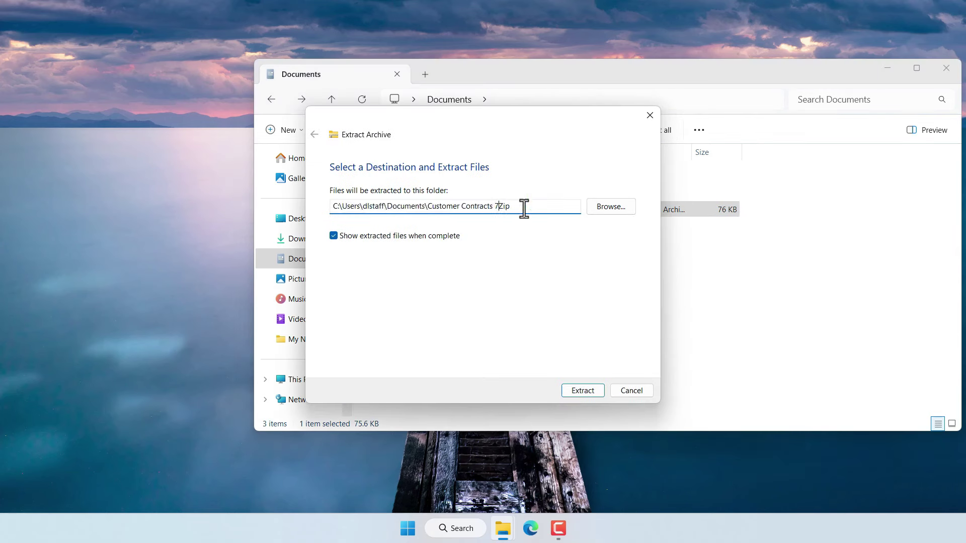
pyautogui.moveTo(523, 206); pyautogui.dragTo(427, 206)
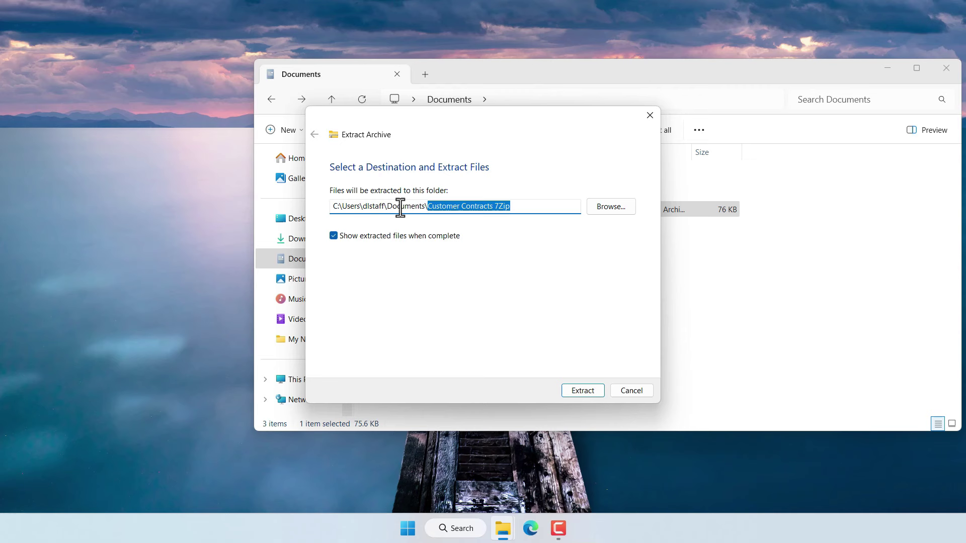
pyautogui.write('7Zip Extracted')
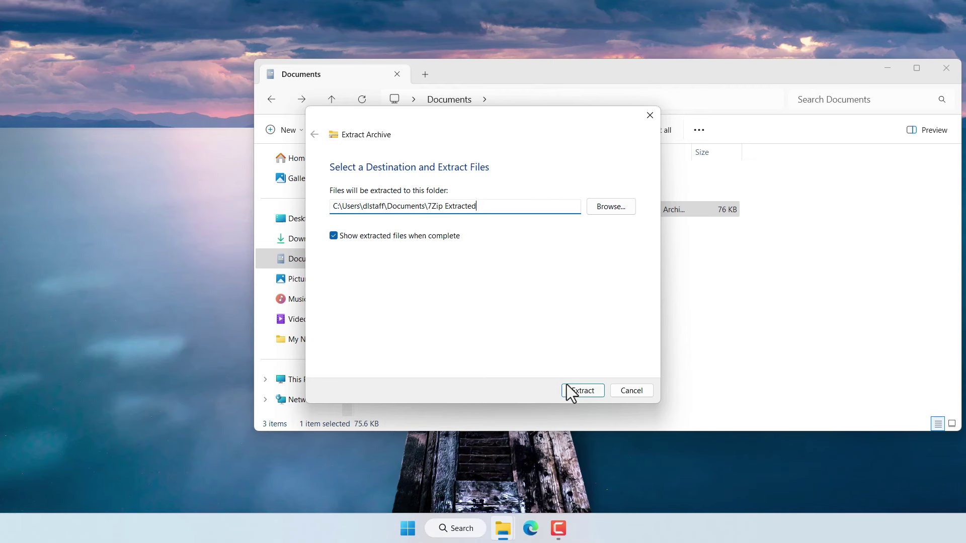
pyautogui.click(576, 394)
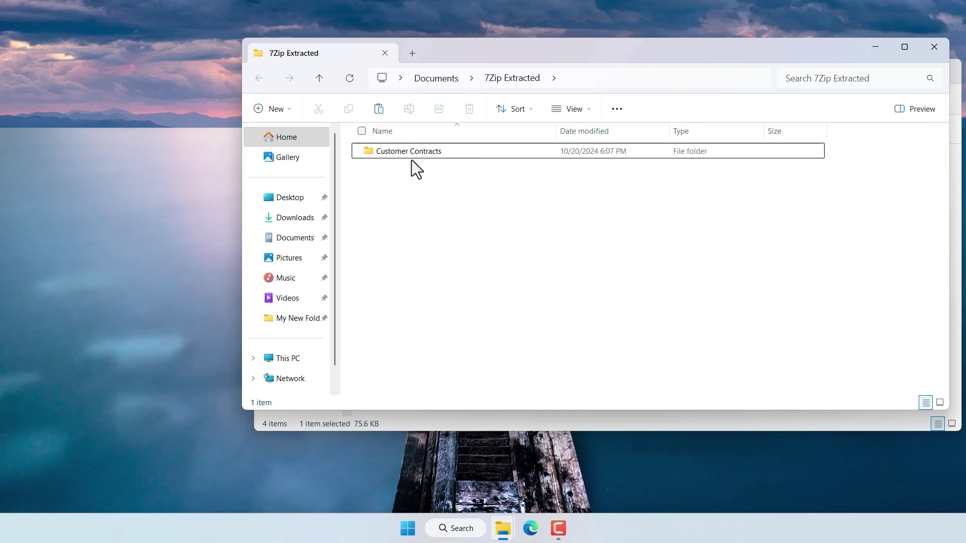
# Check the extracted Customer Contracts folder's contents, then return to Documents
pyautogui.doubleClick(397, 155)
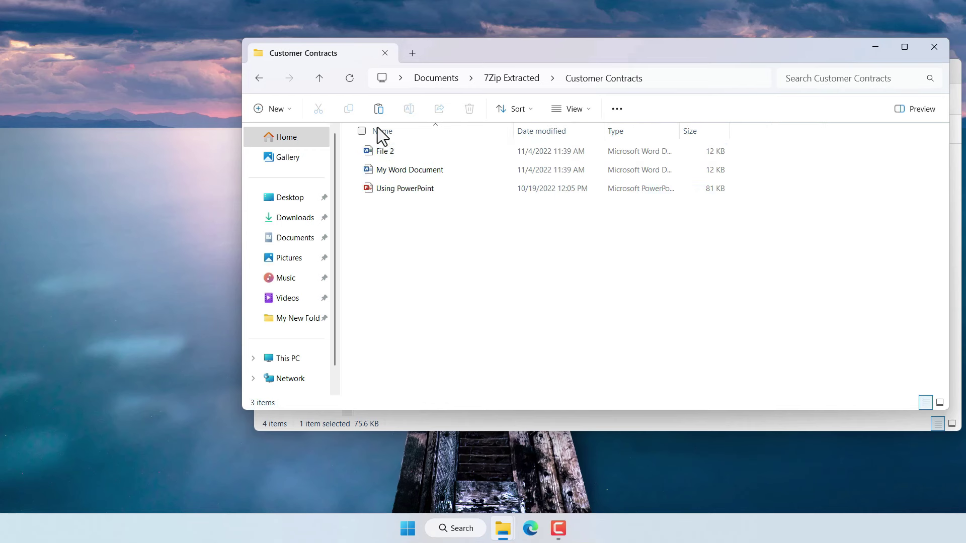
pyautogui.click(258, 78)
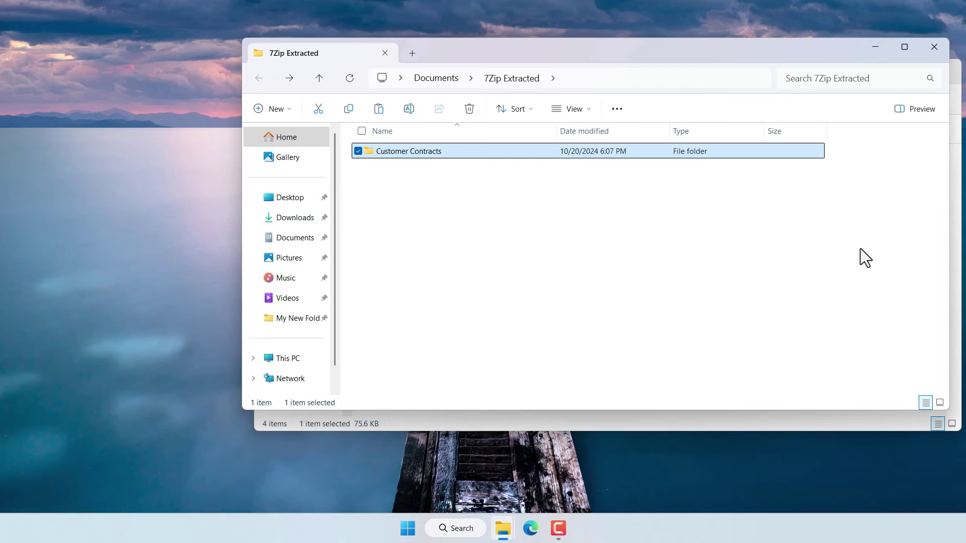
pyautogui.click(633, 315)
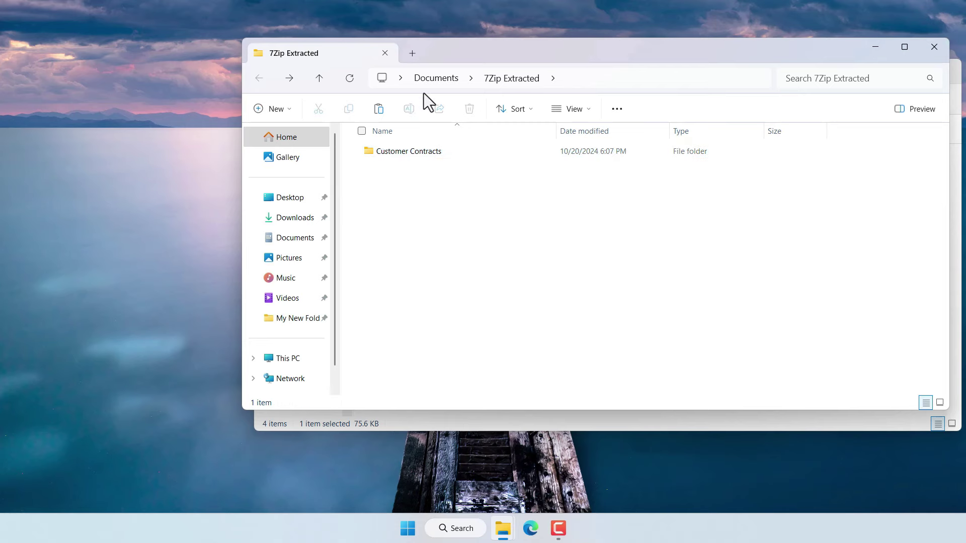
pyautogui.click(435, 78)
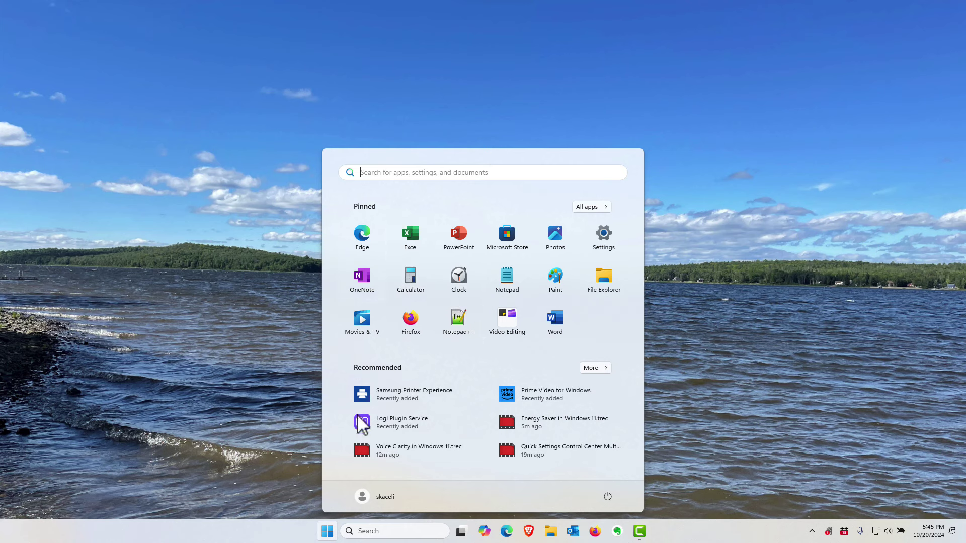
# Pin Notepad++ to the taskbar from the Start menu's Pinned apps
pyautogui.click(330, 534)
pyautogui.click(328, 532)
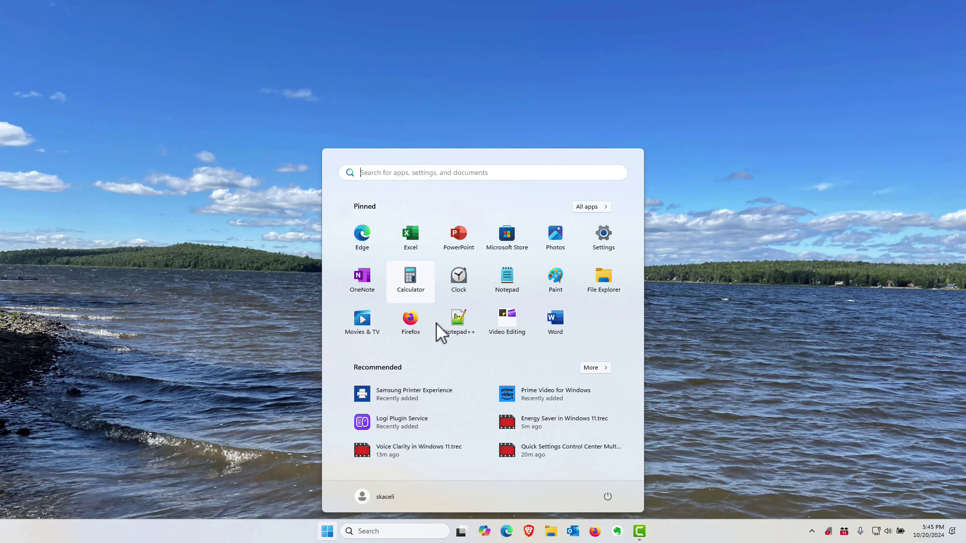
pyautogui.moveTo(437, 325); pyautogui.dragTo(496, 536)
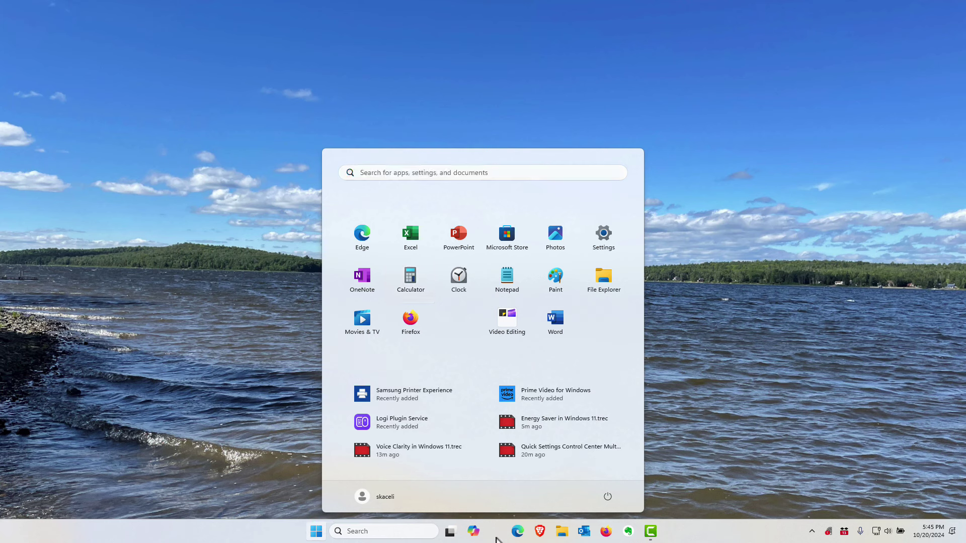
pyautogui.click(724, 436)
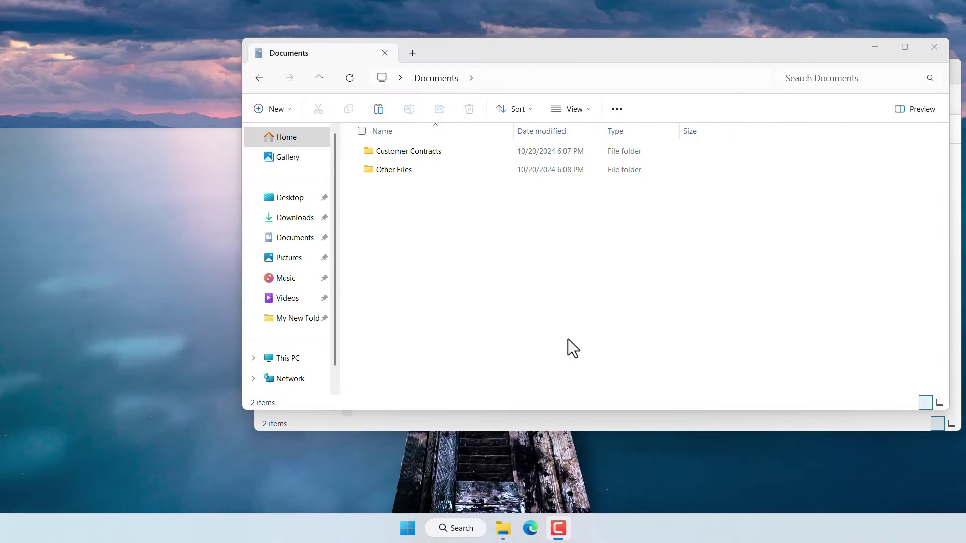
# Review the three files inside Customer Contracts, then go back to Documents
pyautogui.click(488, 322)
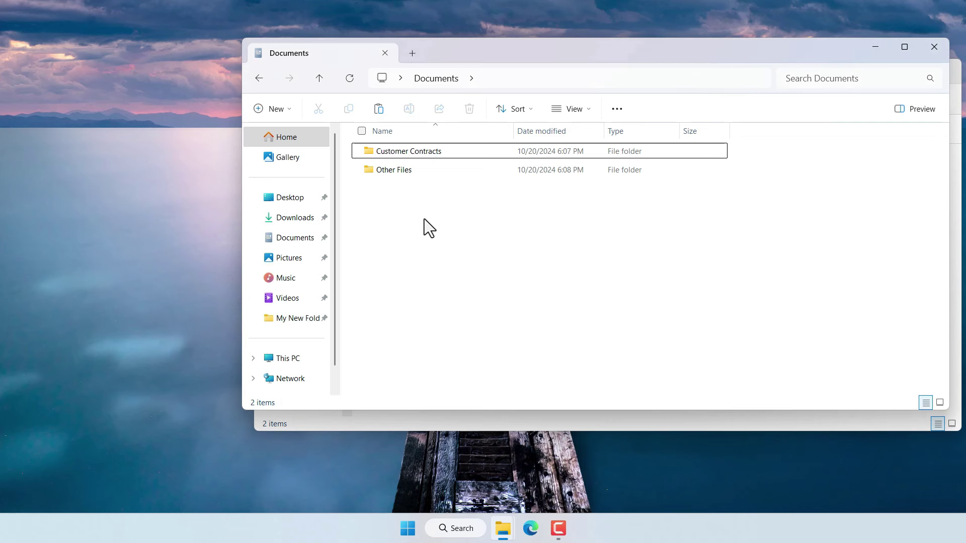
pyautogui.doubleClick(406, 153)
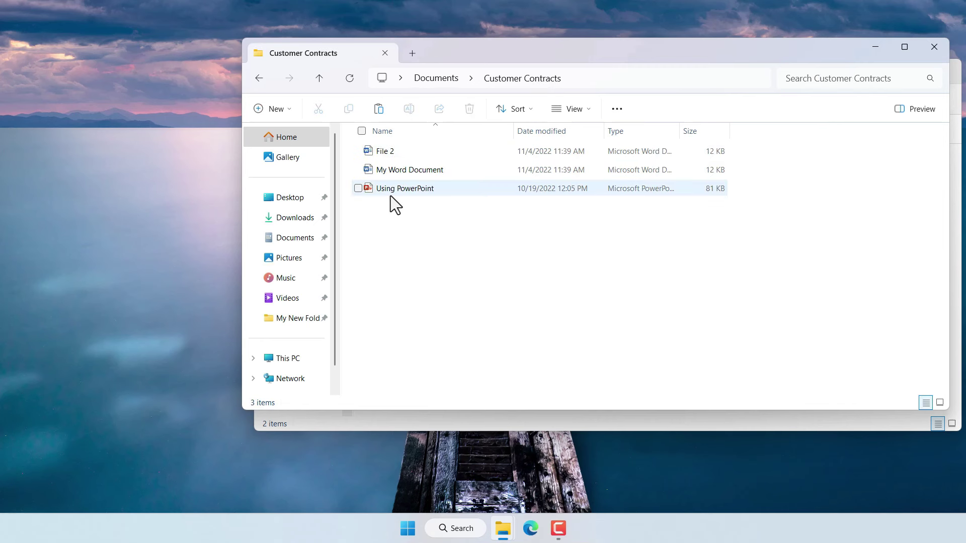
pyautogui.click(259, 78)
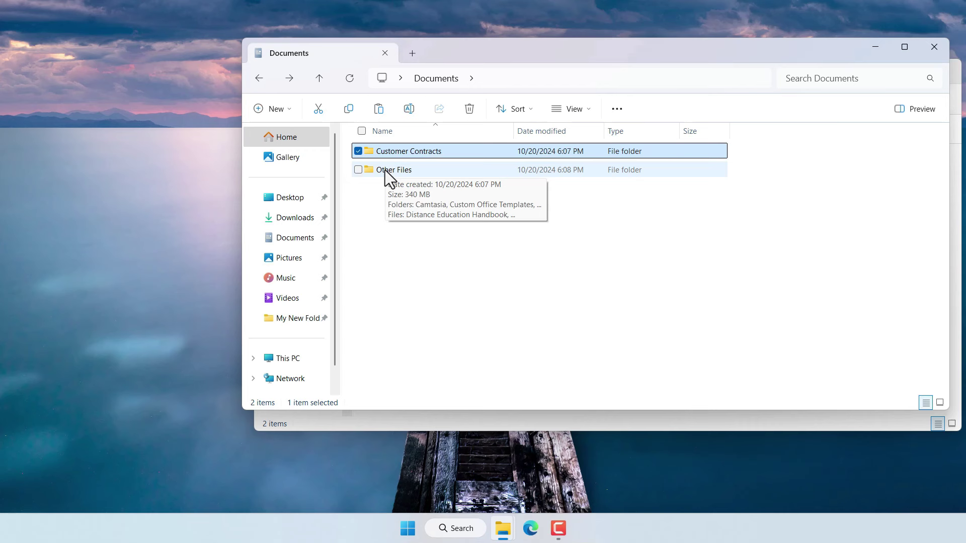
# Compress Customer Contracts to a TAR file named Customer Contracts Tar and select it
pyautogui.rightClick(417, 155)
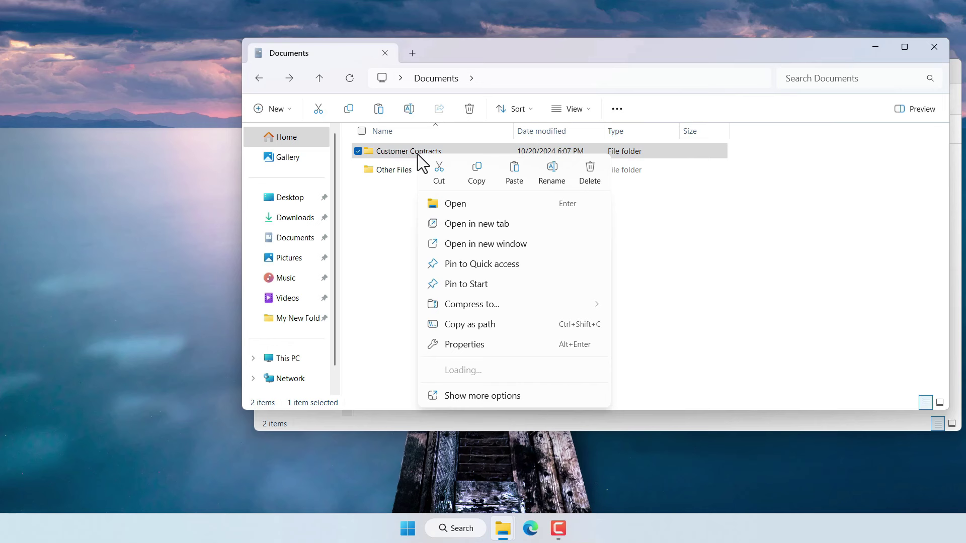
pyautogui.moveTo(484, 312)
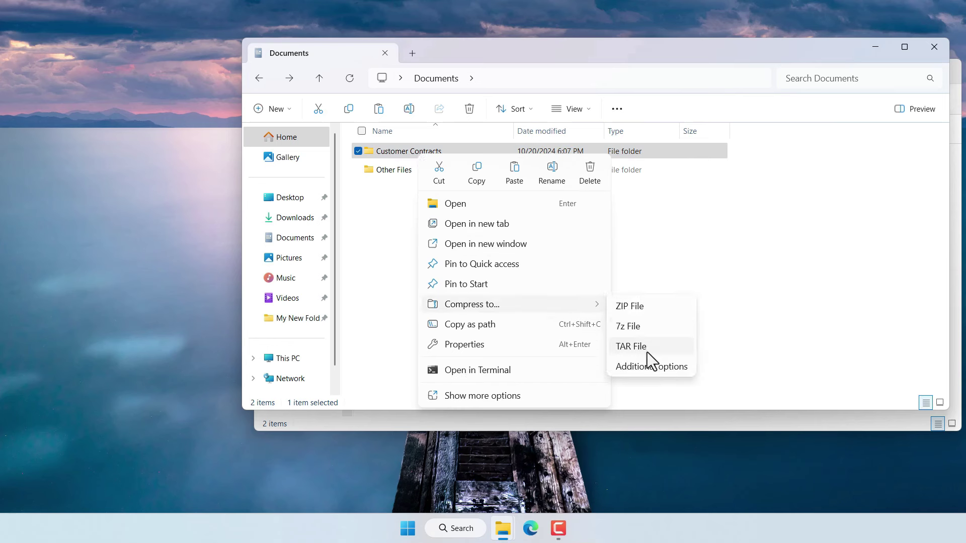
pyautogui.click(631, 347)
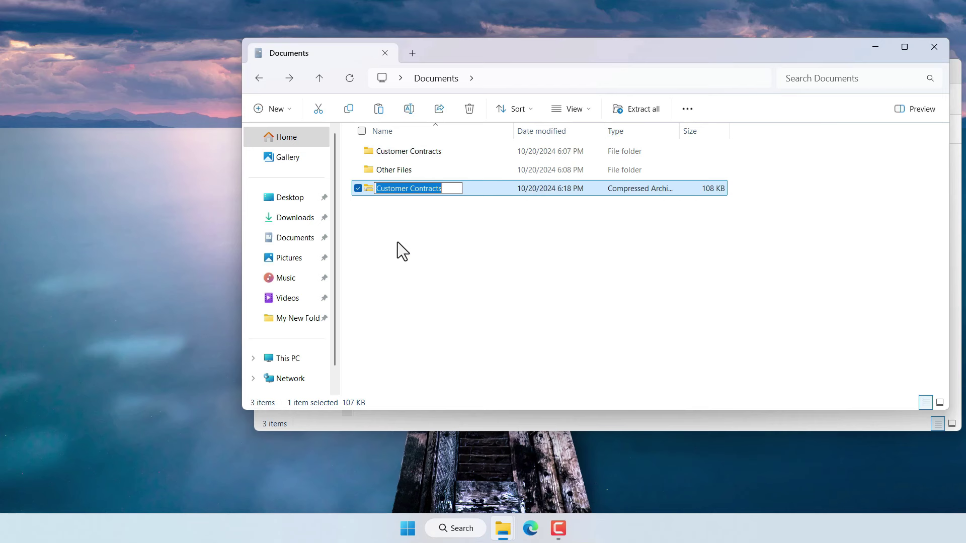
pyautogui.click(445, 193)
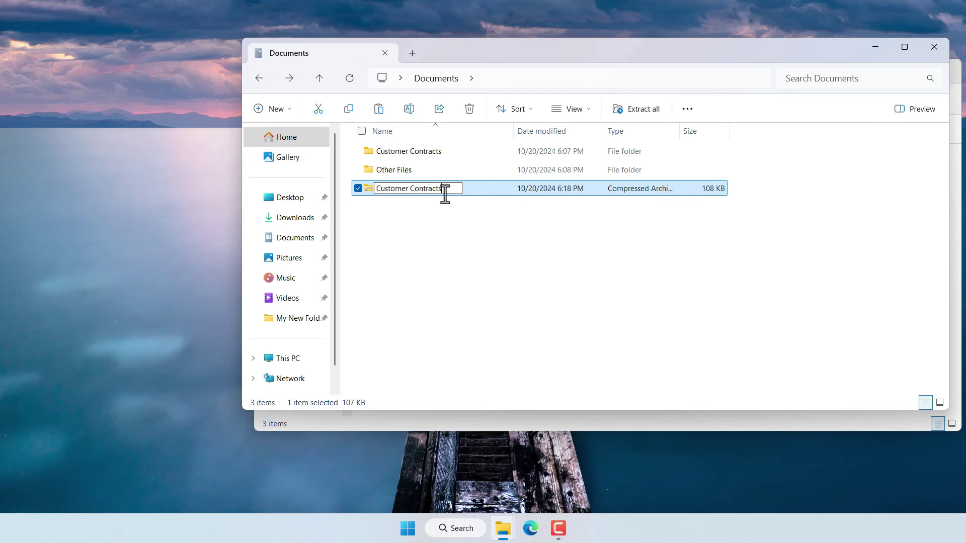
pyautogui.write('Tar')
pyautogui.click(454, 248)
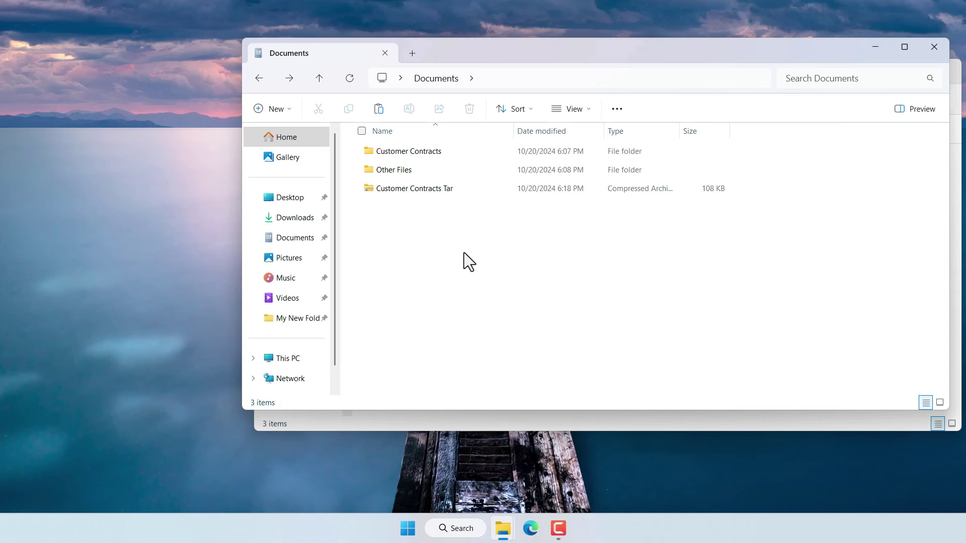
pyautogui.click(431, 191)
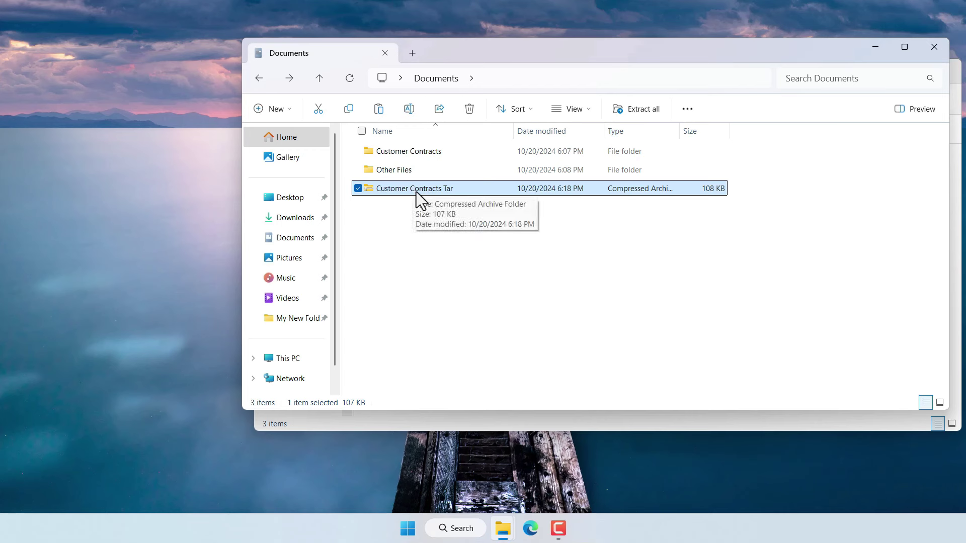
# Extract the TAR archive into a Tar File Extracted folder and check its Customer Contracts contents
pyautogui.click(645, 113)
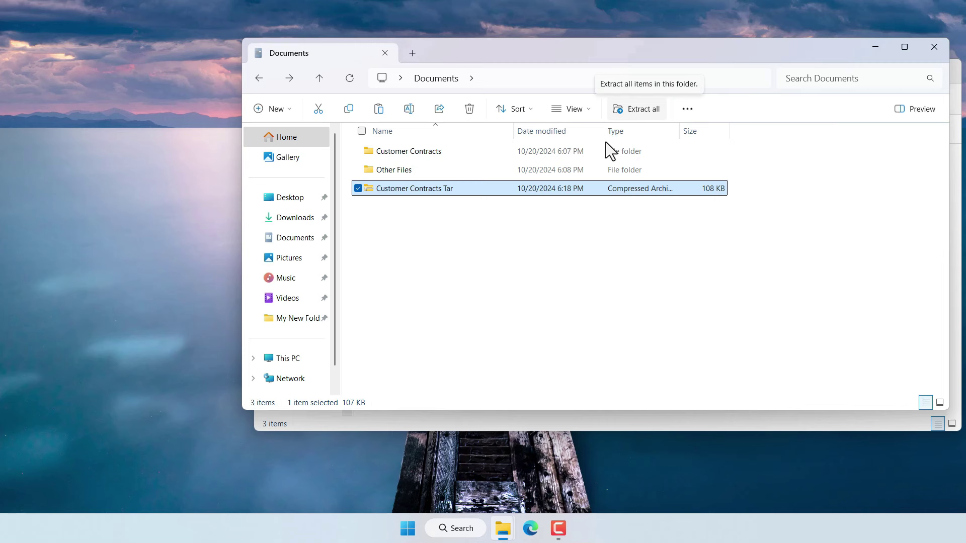
pyautogui.press('BackSpace')
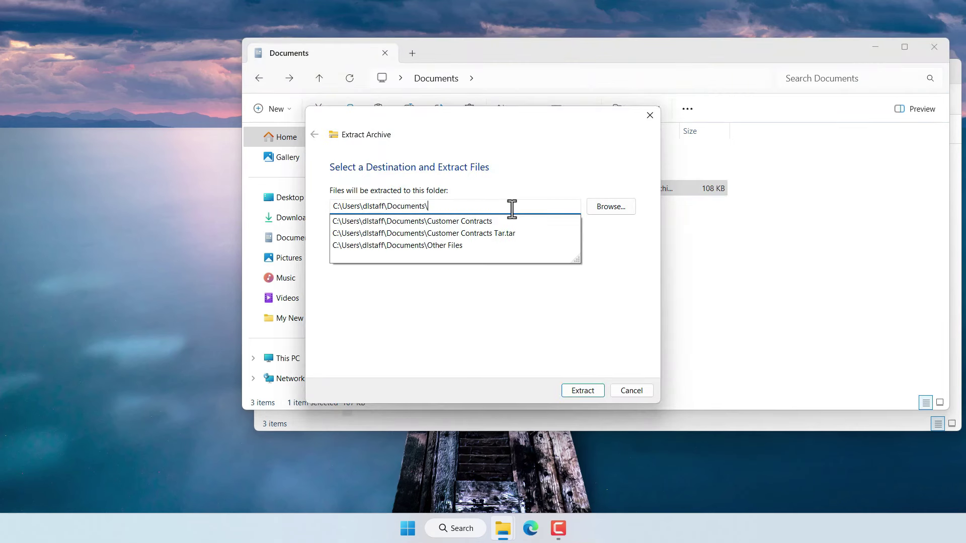
pyautogui.write('Tar File Extracted')
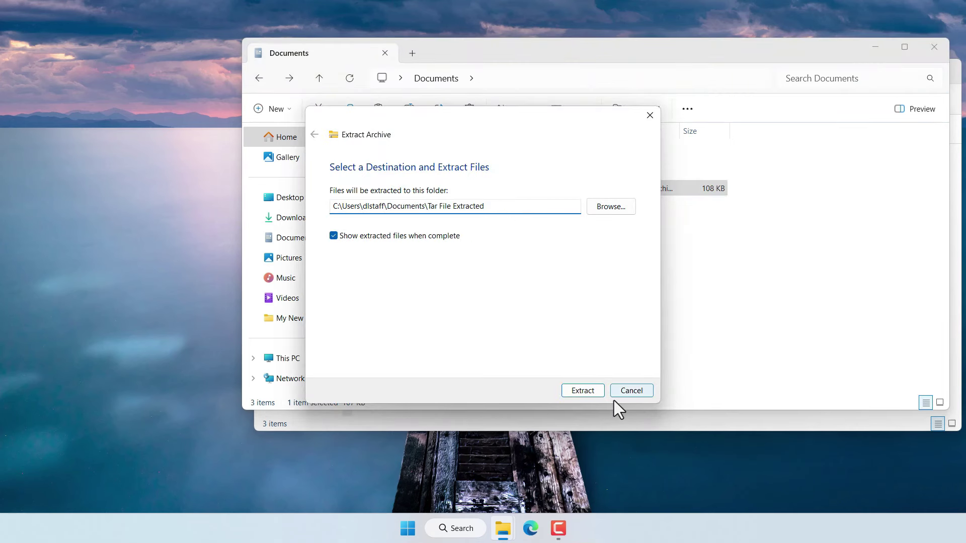
pyautogui.click(582, 391)
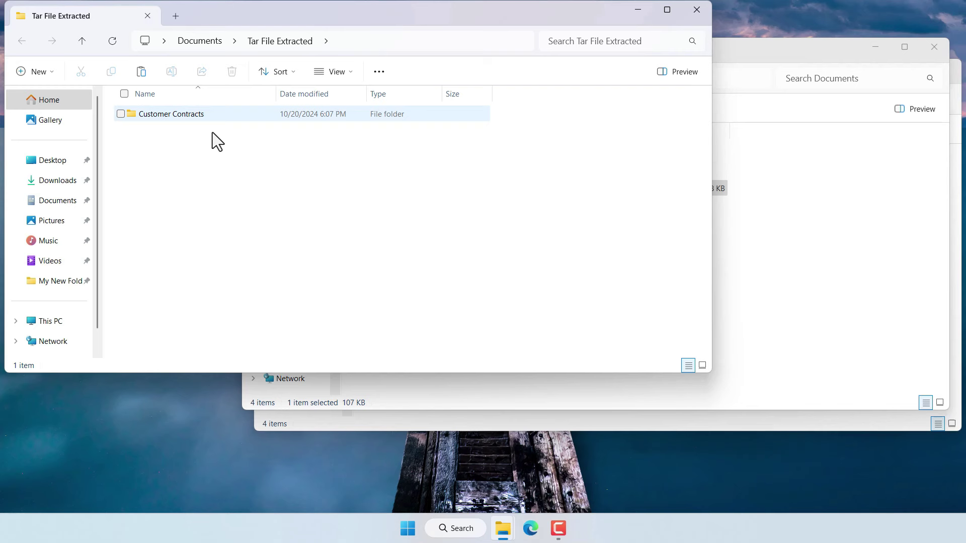
pyautogui.doubleClick(211, 113)
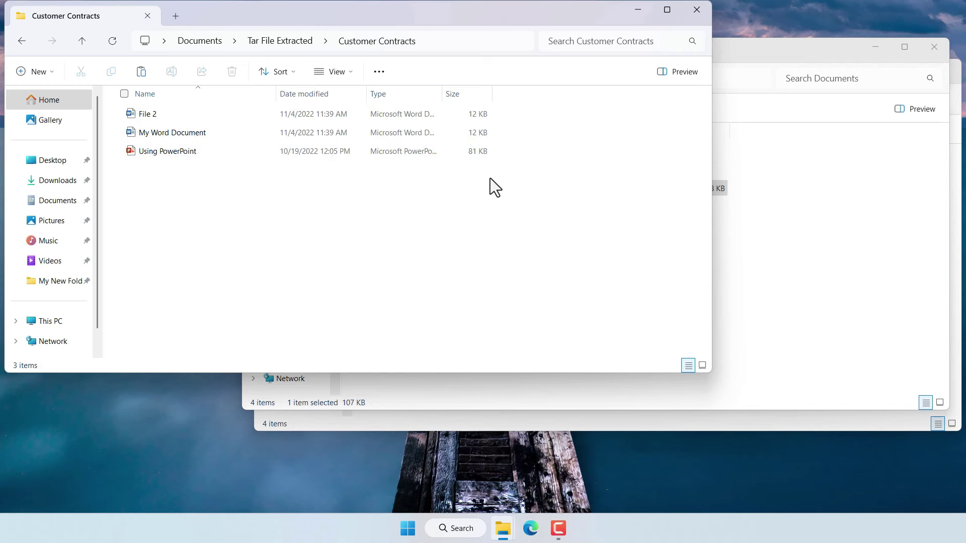
pyautogui.click(696, 10)
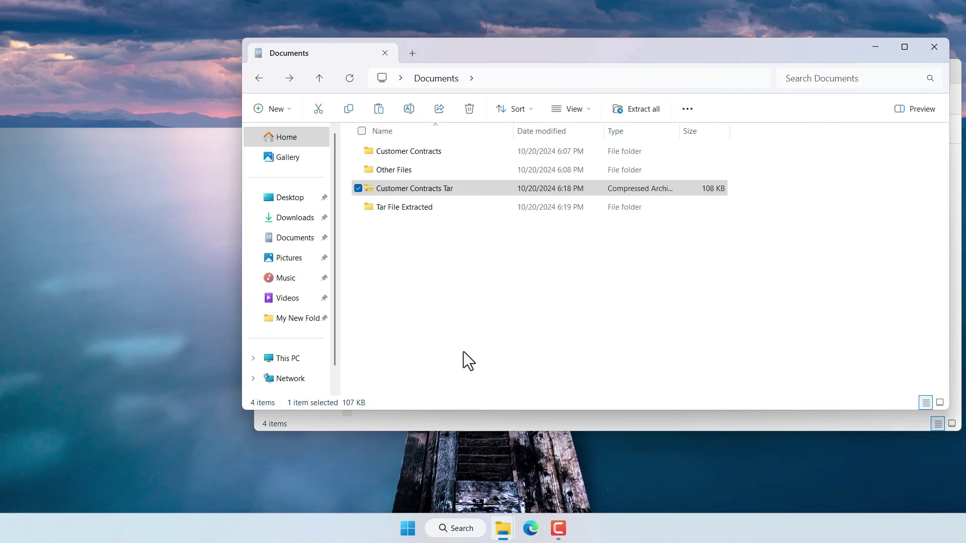
# Delete the Customer Contracts Tar archive and the Tar File Extracted folder
pyautogui.press('Delete')
pyautogui.click(406, 190)
pyautogui.press('Delete')
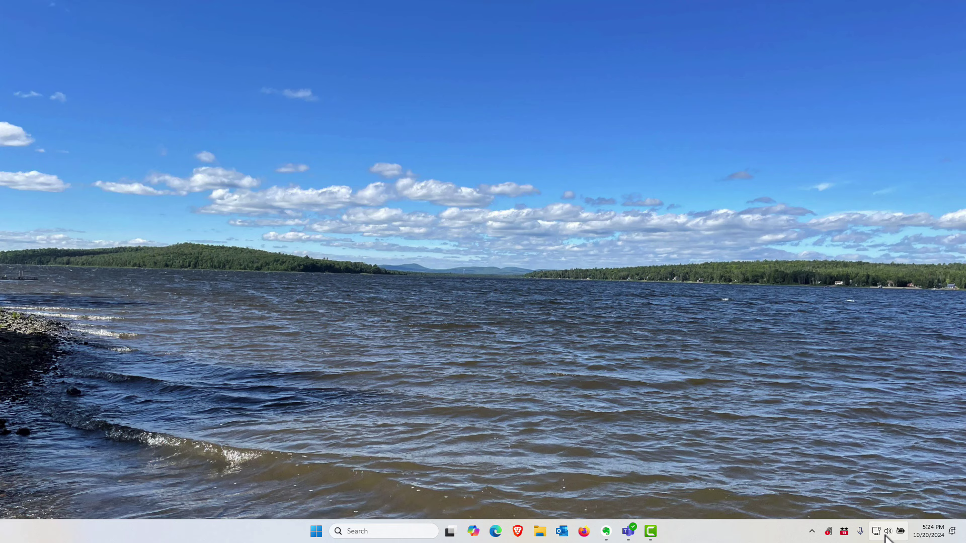
# Open Quick Settings on its second page showing Live captions, Night light, Mobile hotspot and Nearby sharing
pyautogui.click(886, 536)
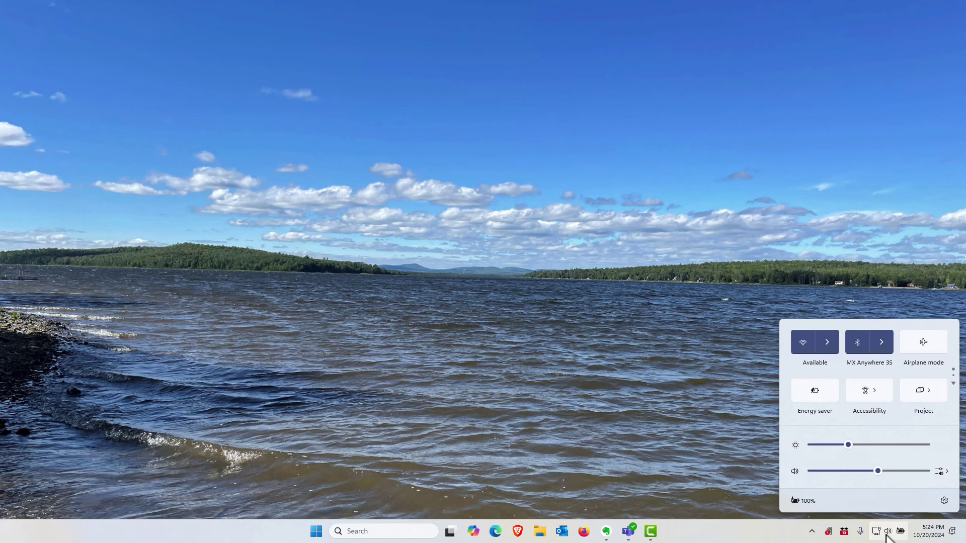
pyautogui.click(953, 385)
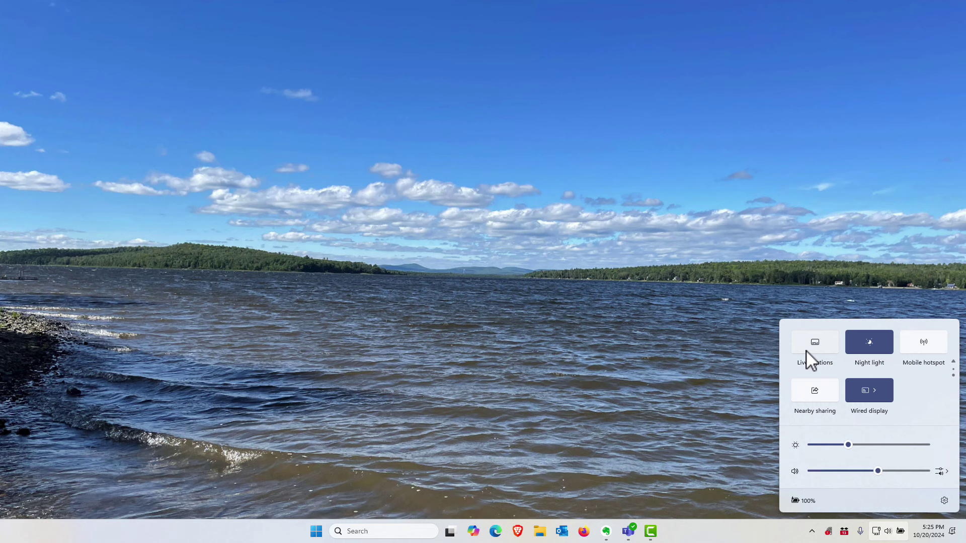